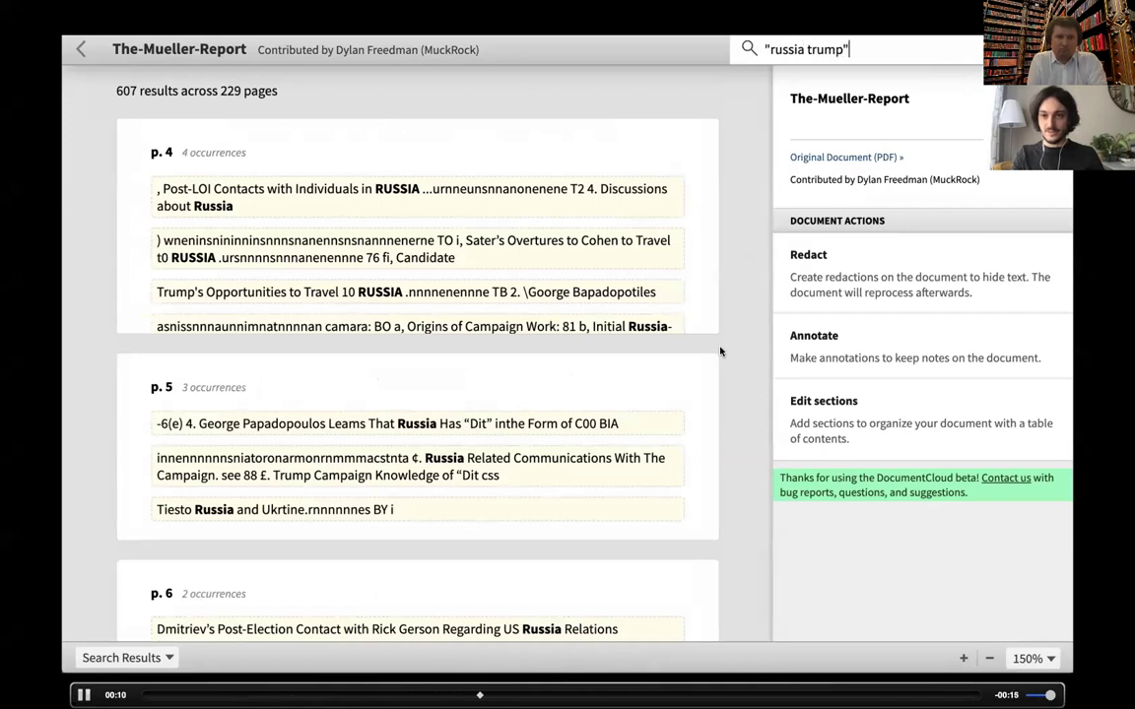
{"action": "key", "text": "space"}
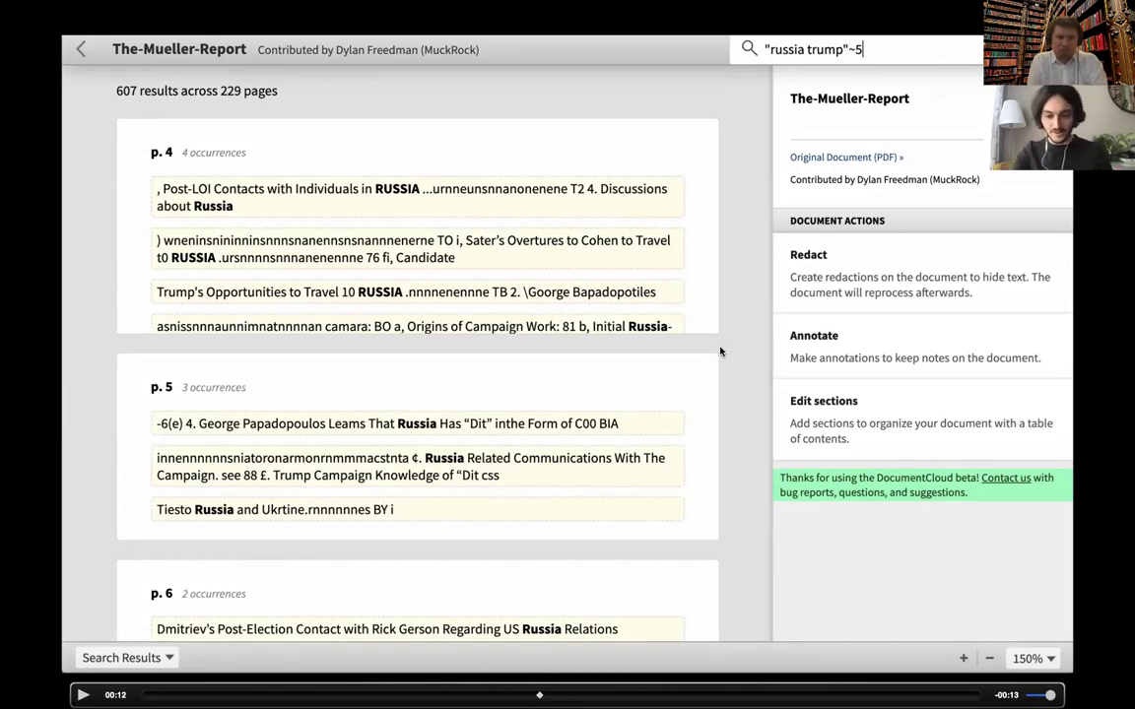
{"action": "key", "text": "space"}
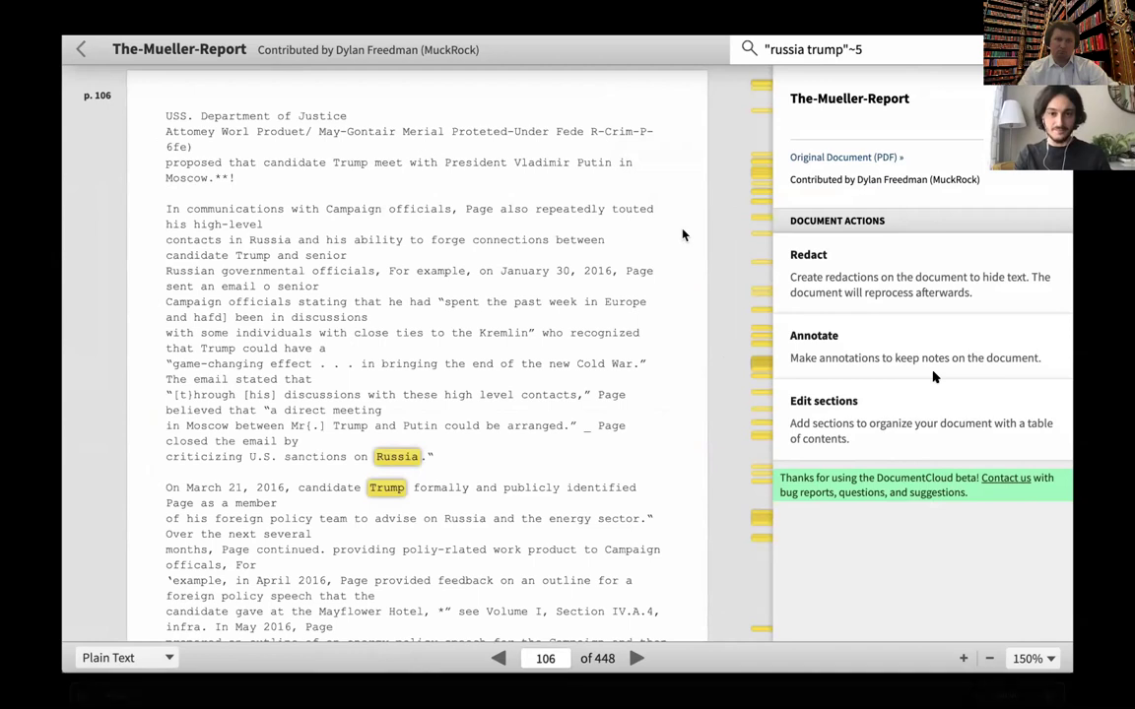
{"action": "key", "text": "Right"}
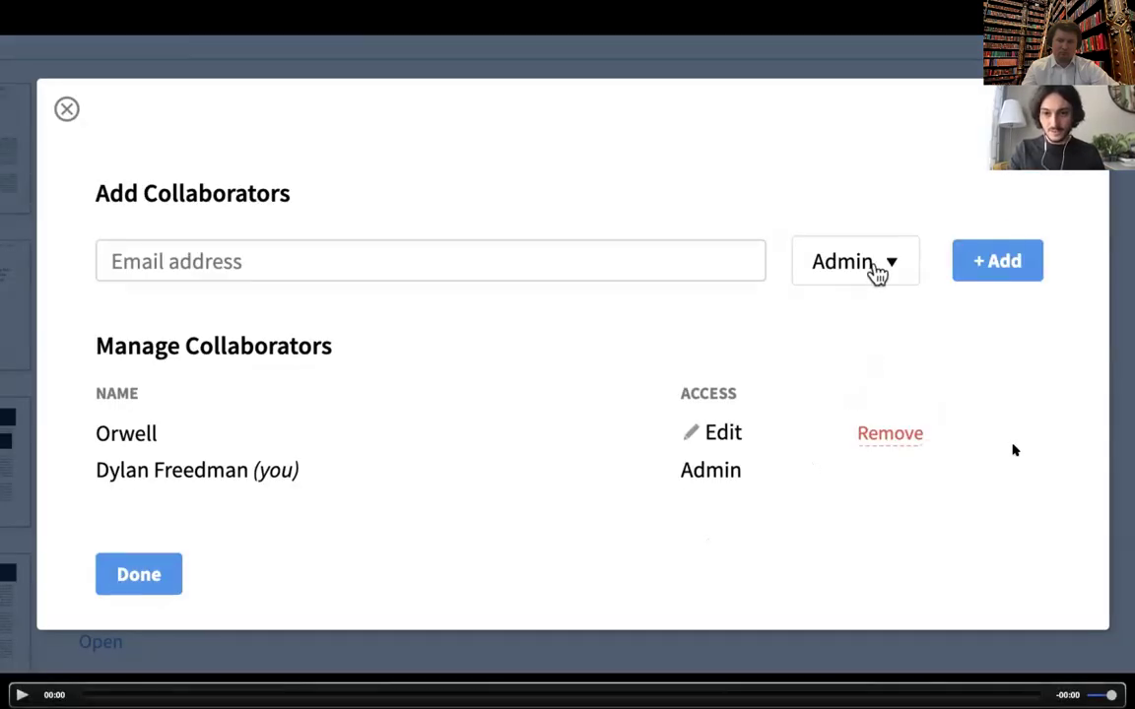
{"action": "left_click", "coordinate": [874, 266]}
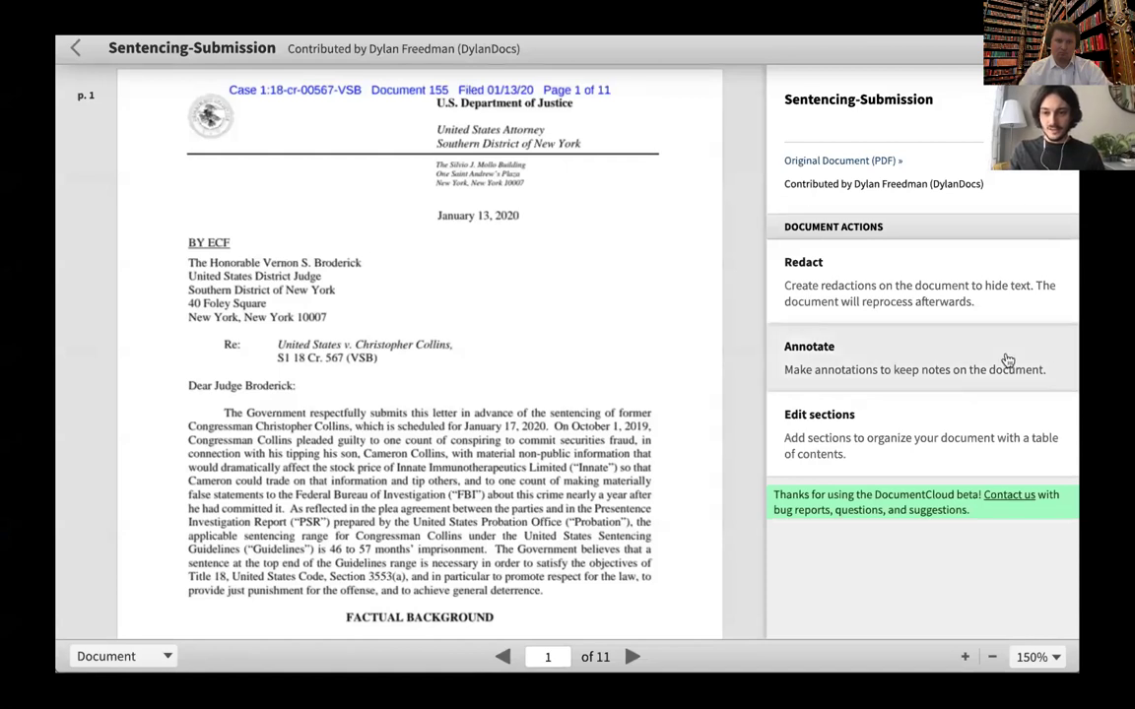
Annotate the addressee block on page 1 of Sentencing-Submission with a public note titled "This is a note" and save it.
{"action": "left_click", "coordinate": [817, 329]}
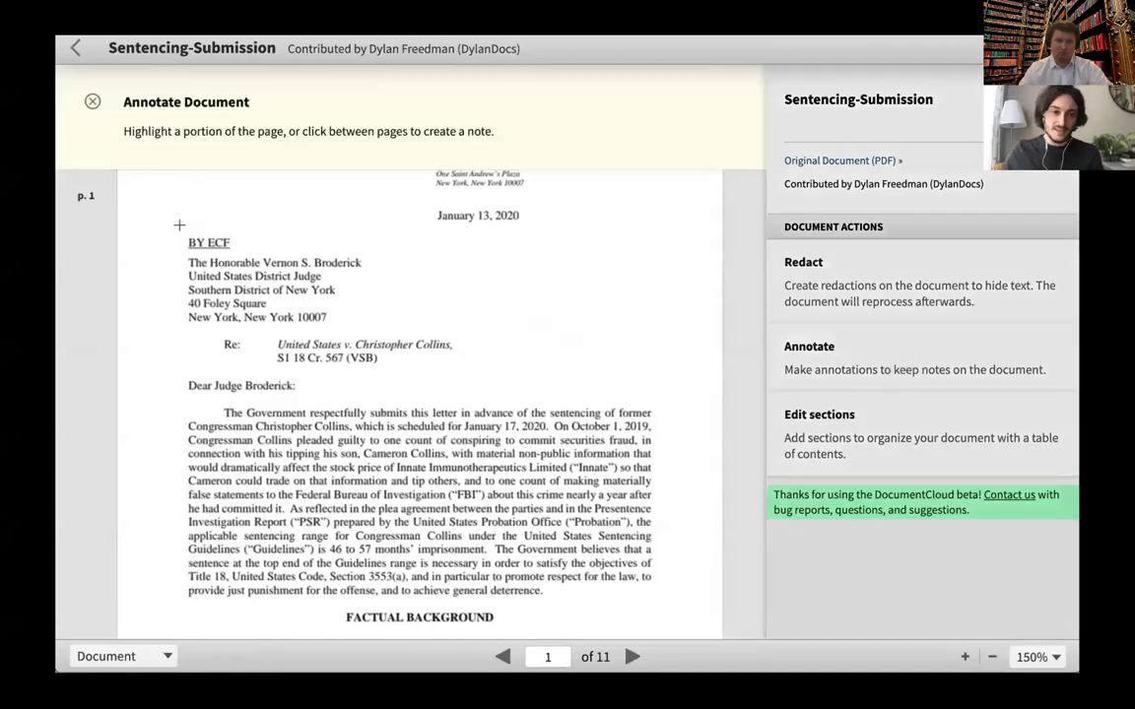
{"action": "mouse_move", "coordinate": [163, 218]}
{"action": "left_mouse_down"}
{"action": "mouse_move", "coordinate": [202, 246]}
{"action": "mouse_move", "coordinate": [472, 363]}
{"action": "mouse_move", "coordinate": [490, 406]}
{"action": "left_mouse_up"}
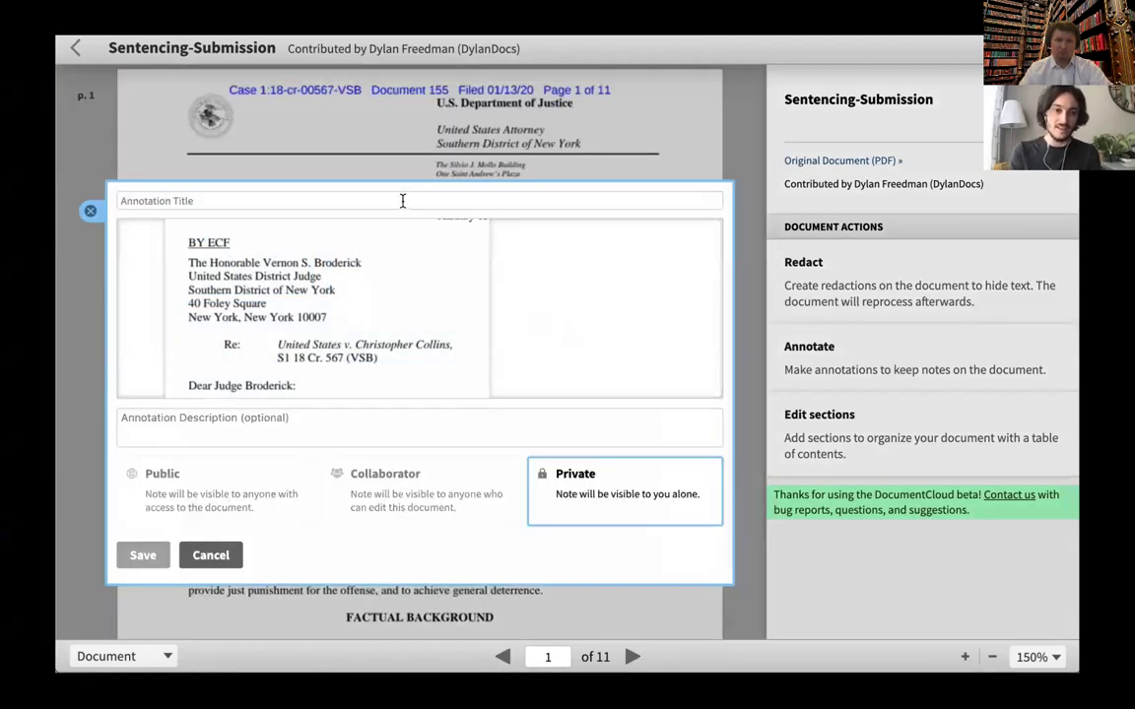
{"action": "type", "text": "This is a note"}
{"action": "left_click", "coordinate": [274, 432]}
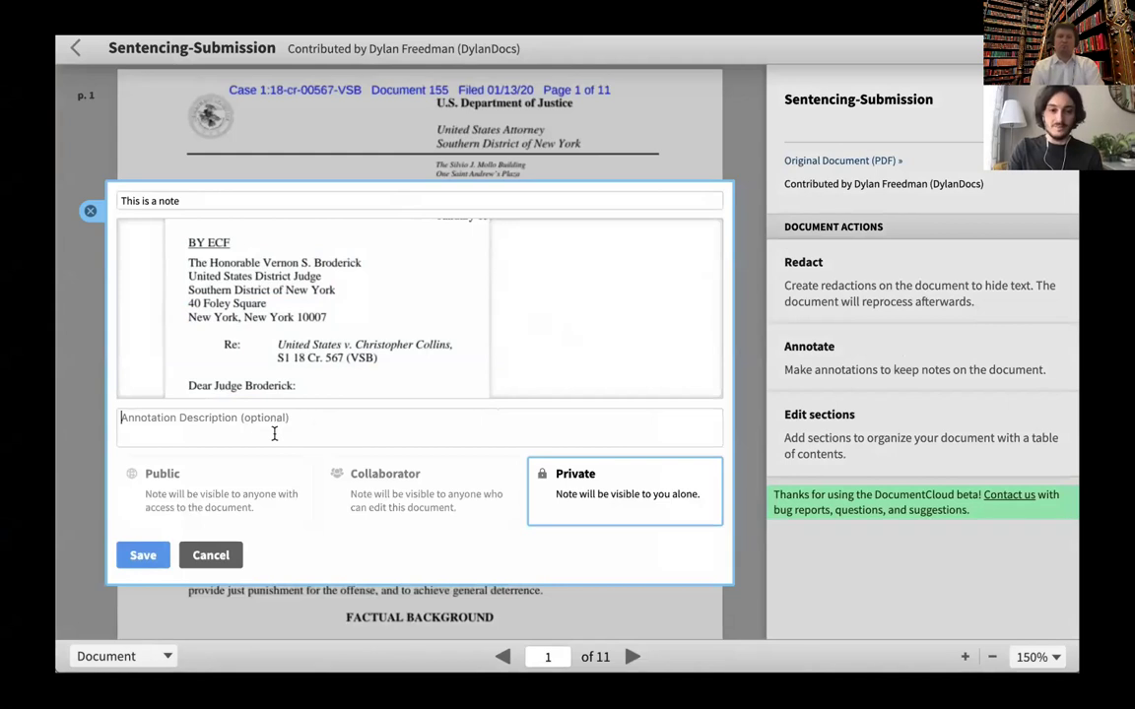
{"action": "left_click", "coordinate": [366, 498]}
{"action": "left_click", "coordinate": [228, 496]}
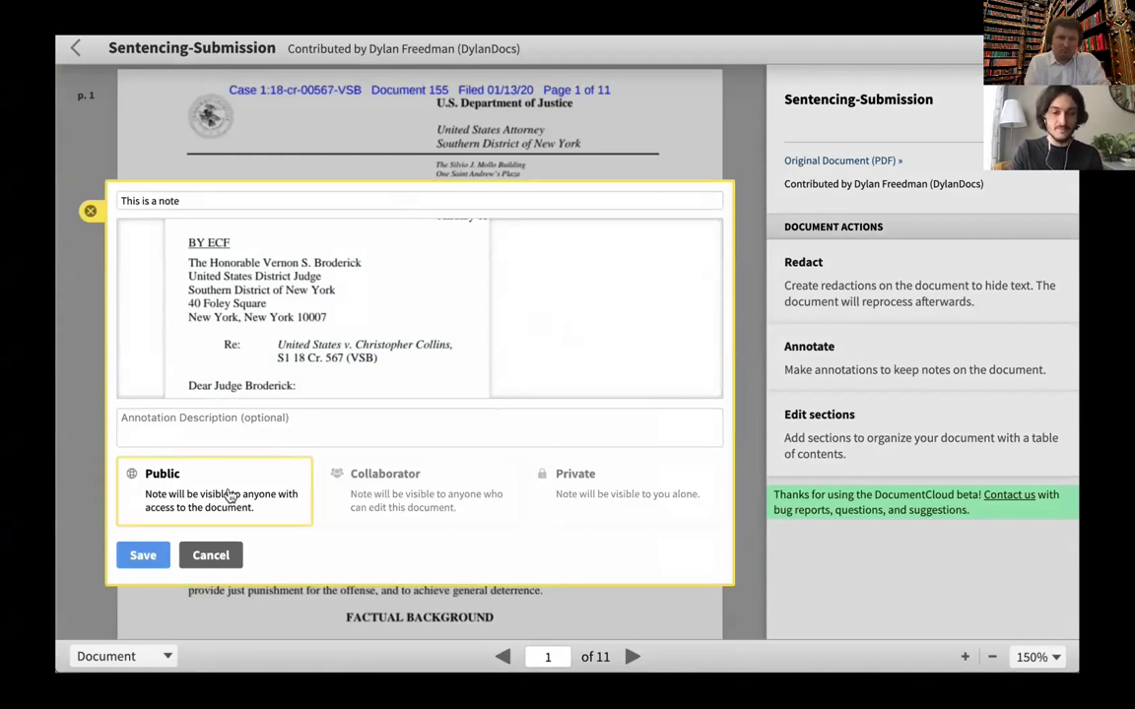
{"action": "left_click", "coordinate": [143, 555]}
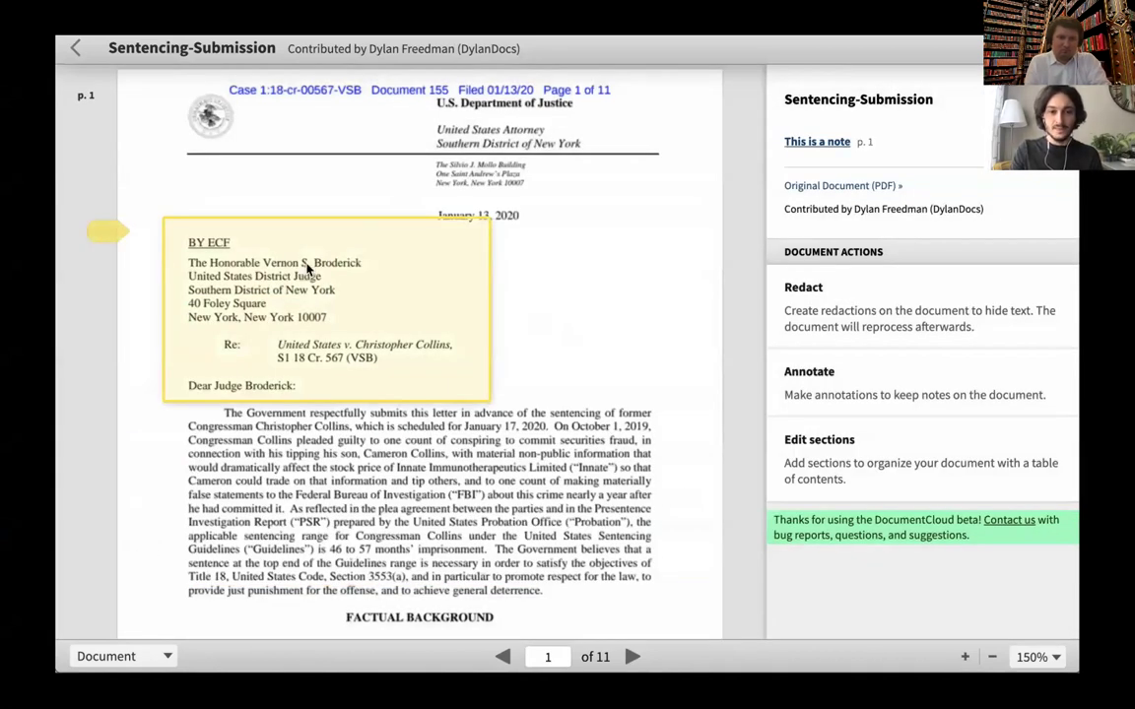
Change the visibility of the page 1 note to Private, save it, and close the note.
{"action": "left_click", "coordinate": [281, 238]}
{"action": "left_click", "coordinate": [200, 199]}
{"action": "left_click", "coordinate": [581, 482]}
{"action": "left_click", "coordinate": [157, 555]}
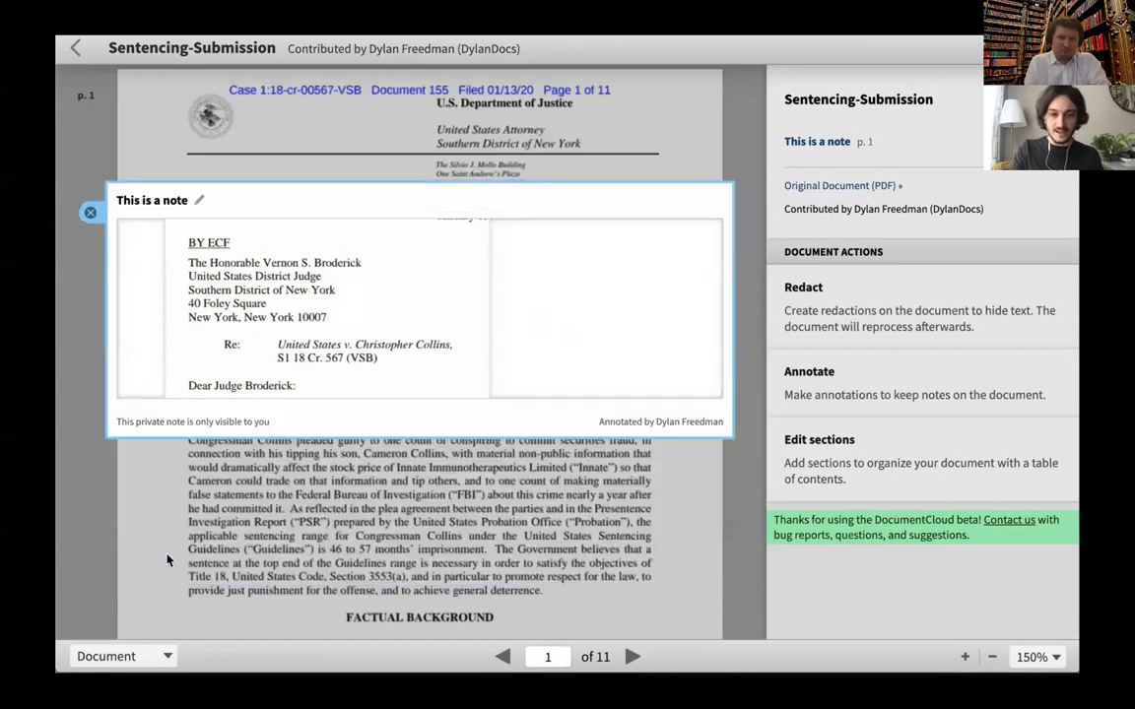
{"action": "left_click", "coordinate": [227, 509]}
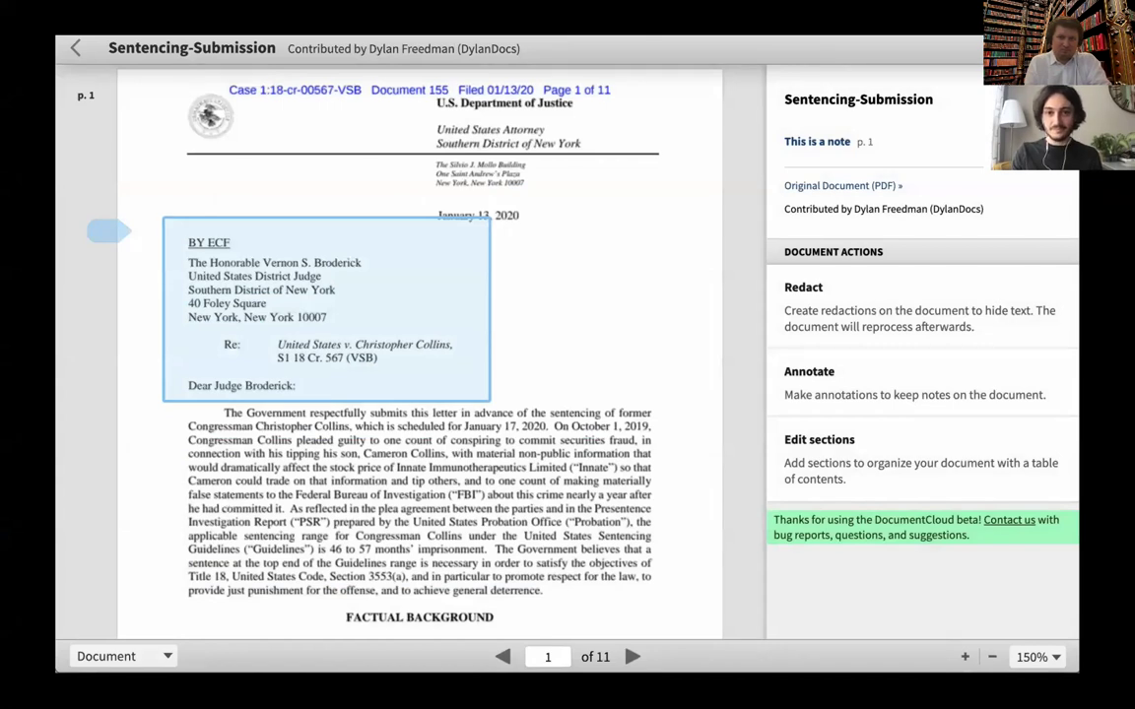
{"action": "key", "text": "Right"}
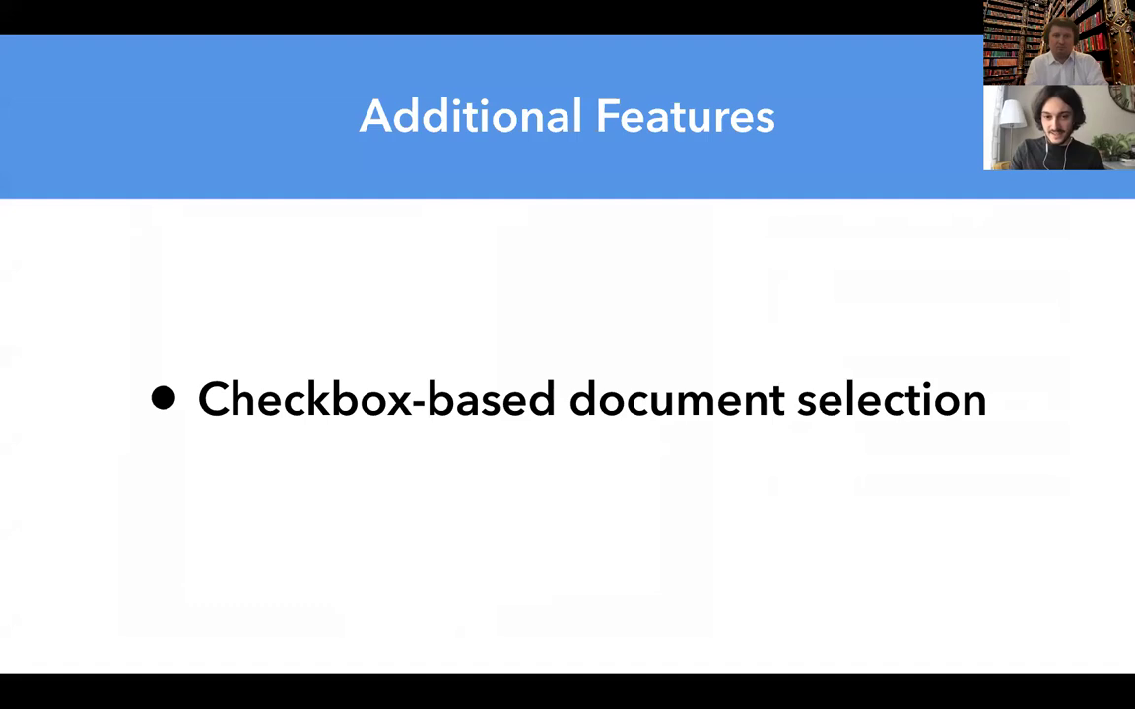
{"action": "key", "text": "Right"}
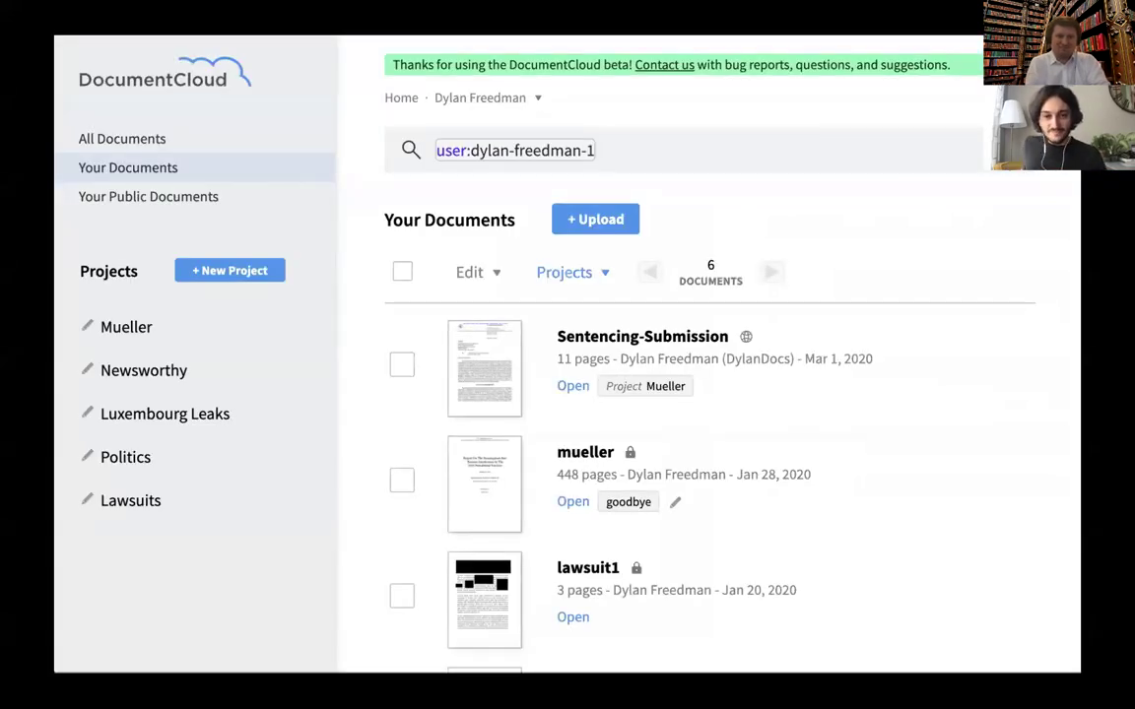
Select the Sentencing-Submission and lawsuit1 documents and add them to the Newsworthy project.
{"action": "left_click", "coordinate": [402, 272]}
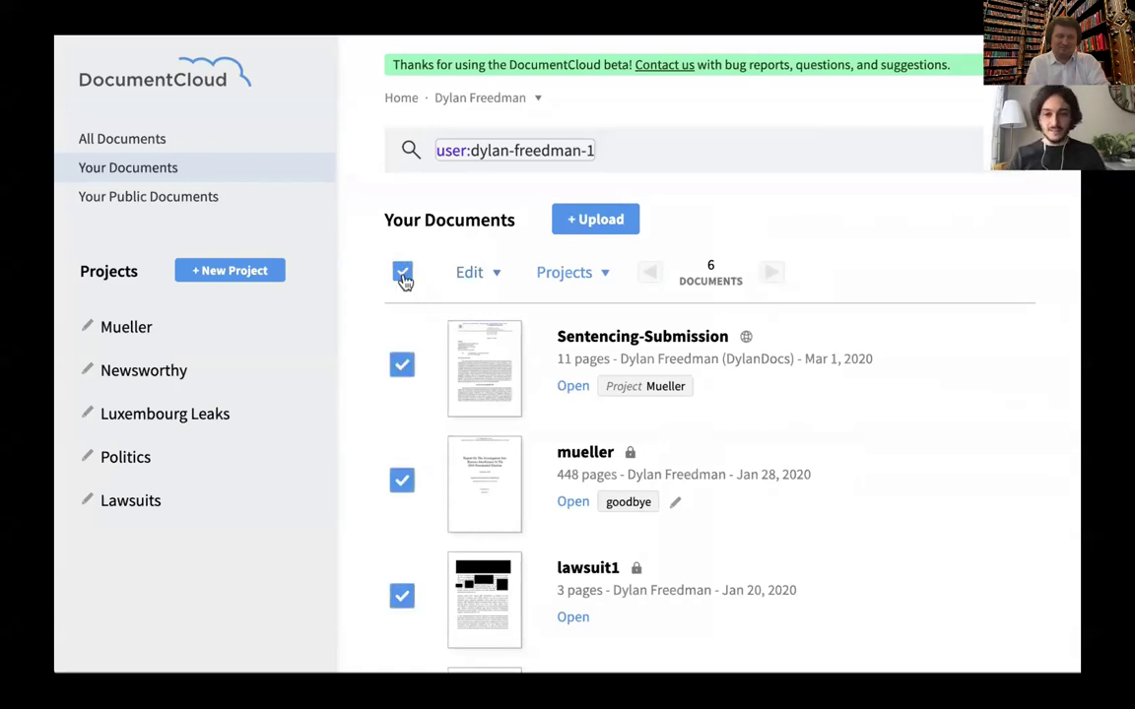
{"action": "left_click", "coordinate": [402, 273]}
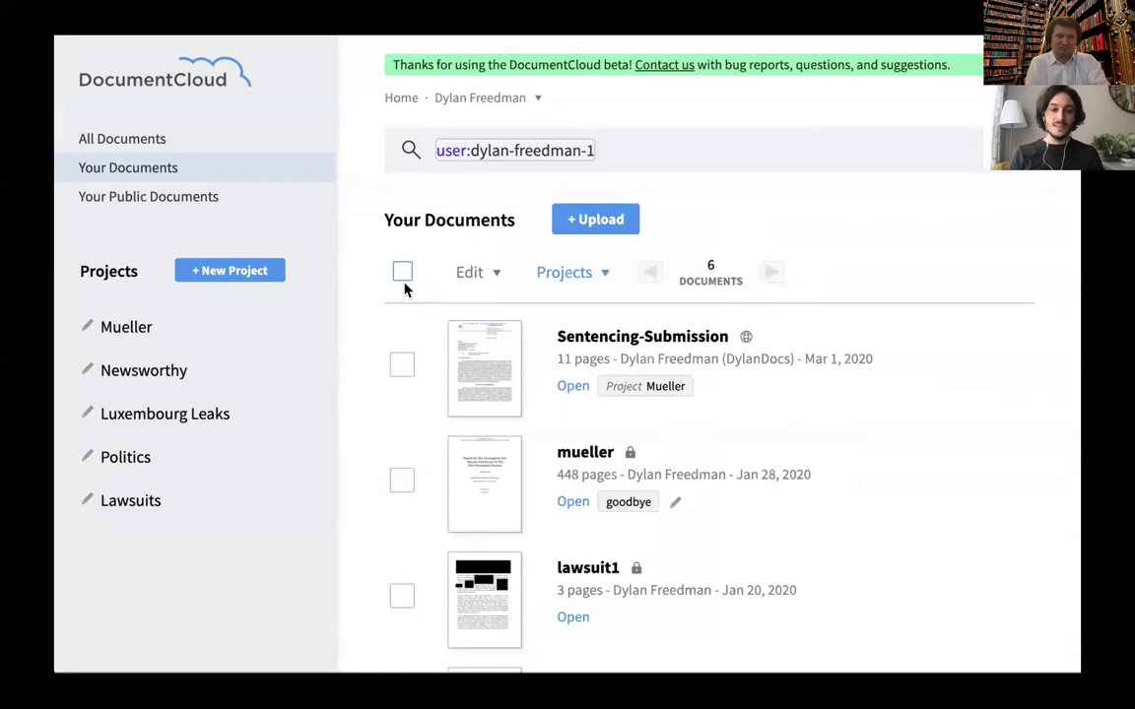
{"action": "left_click", "coordinate": [402, 365]}
{"action": "left_click", "coordinate": [401, 591]}
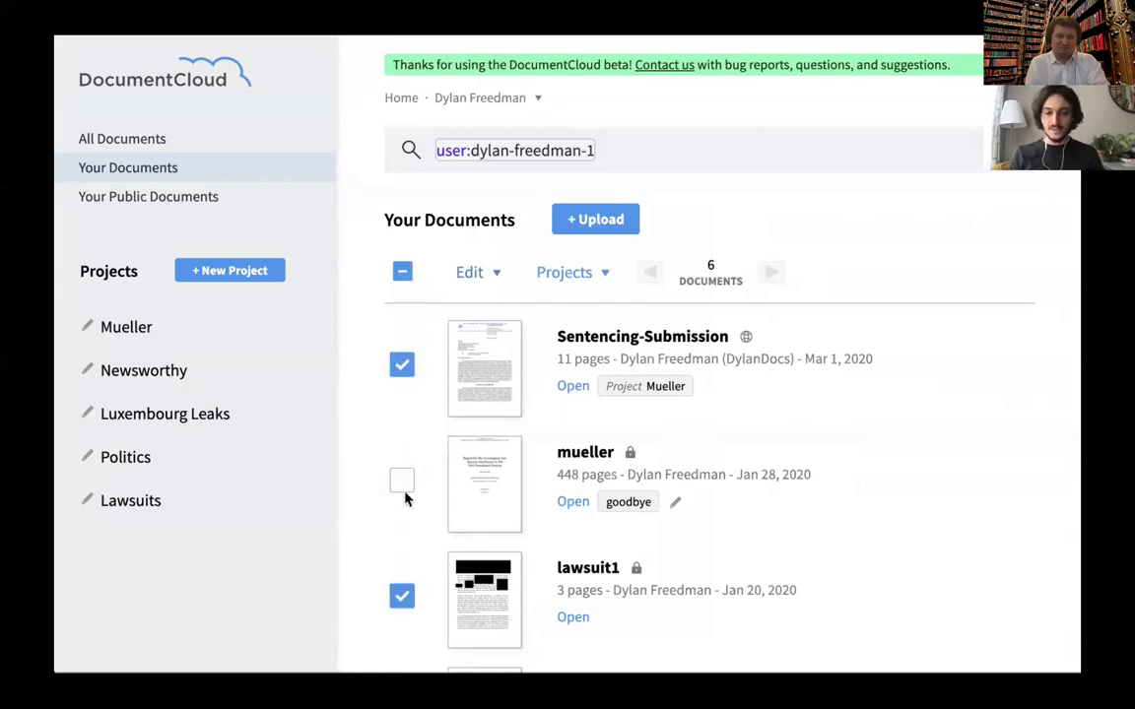
{"action": "left_click", "coordinate": [469, 276]}
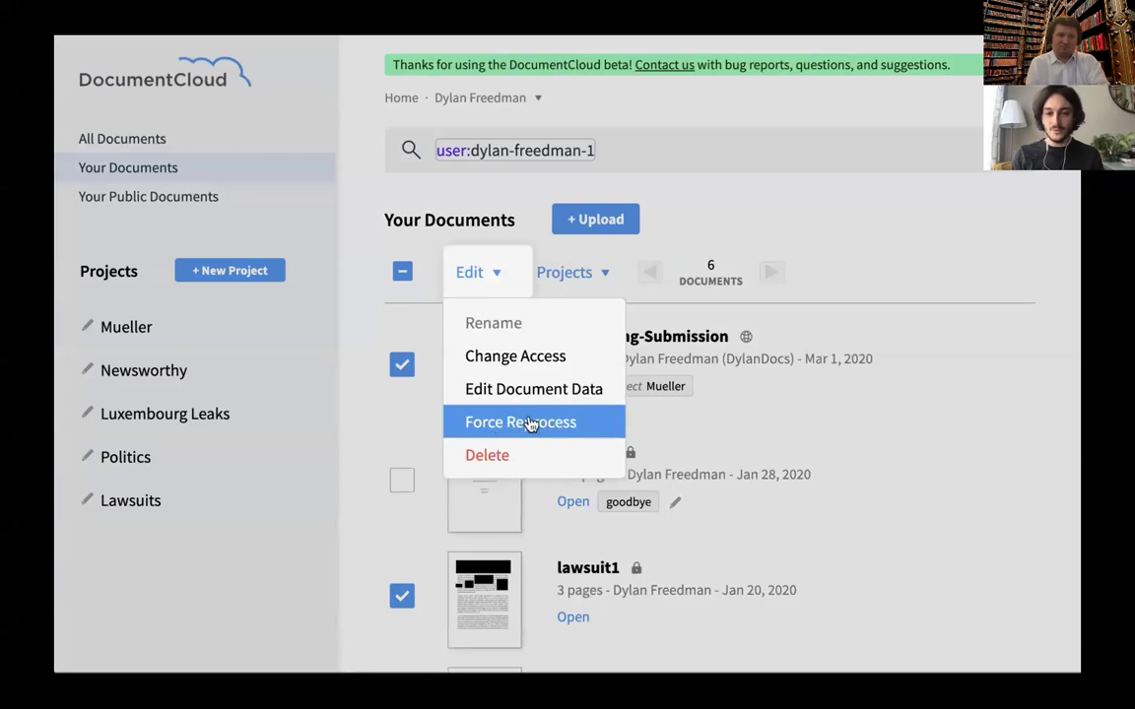
{"action": "left_click", "coordinate": [587, 283]}
{"action": "left_click", "coordinate": [587, 283]}
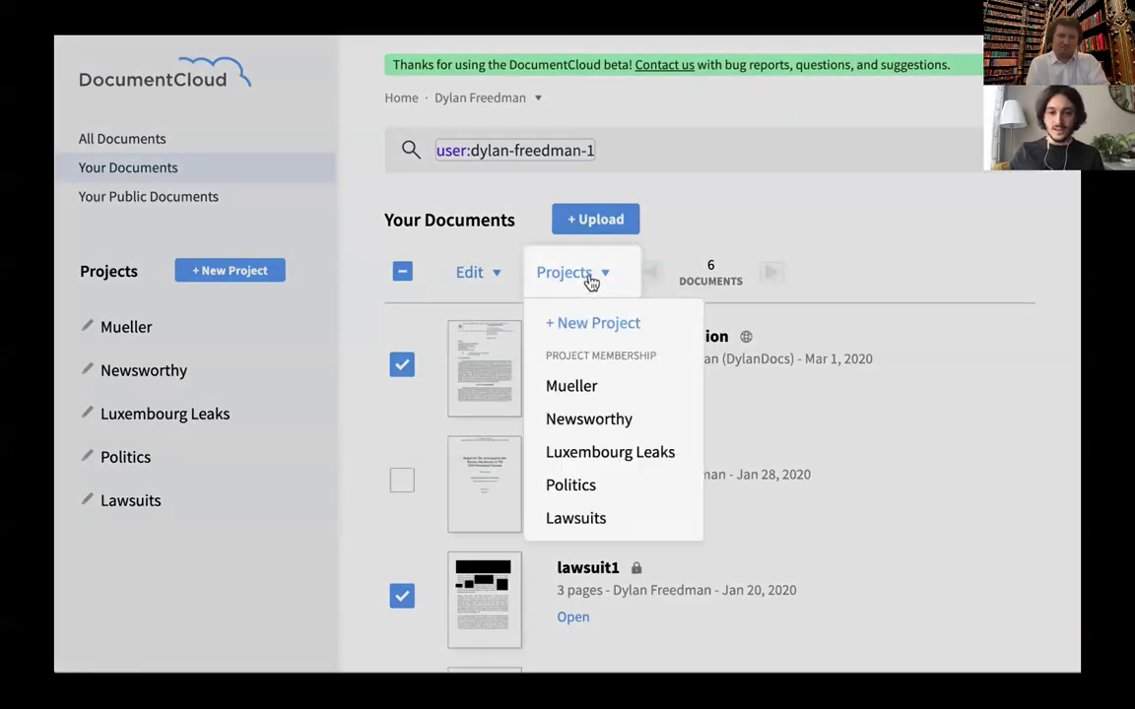
{"action": "left_click", "coordinate": [612, 421]}
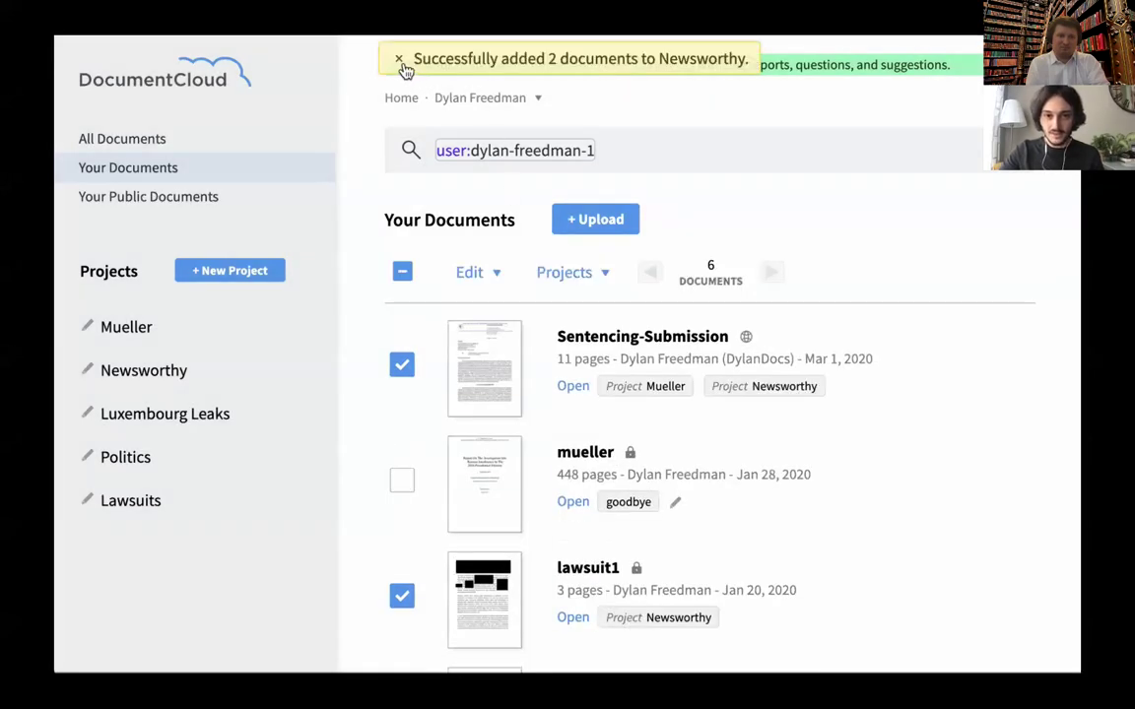
Remove the two selected documents from the Newsworthy project.
{"action": "left_click", "coordinate": [565, 276]}
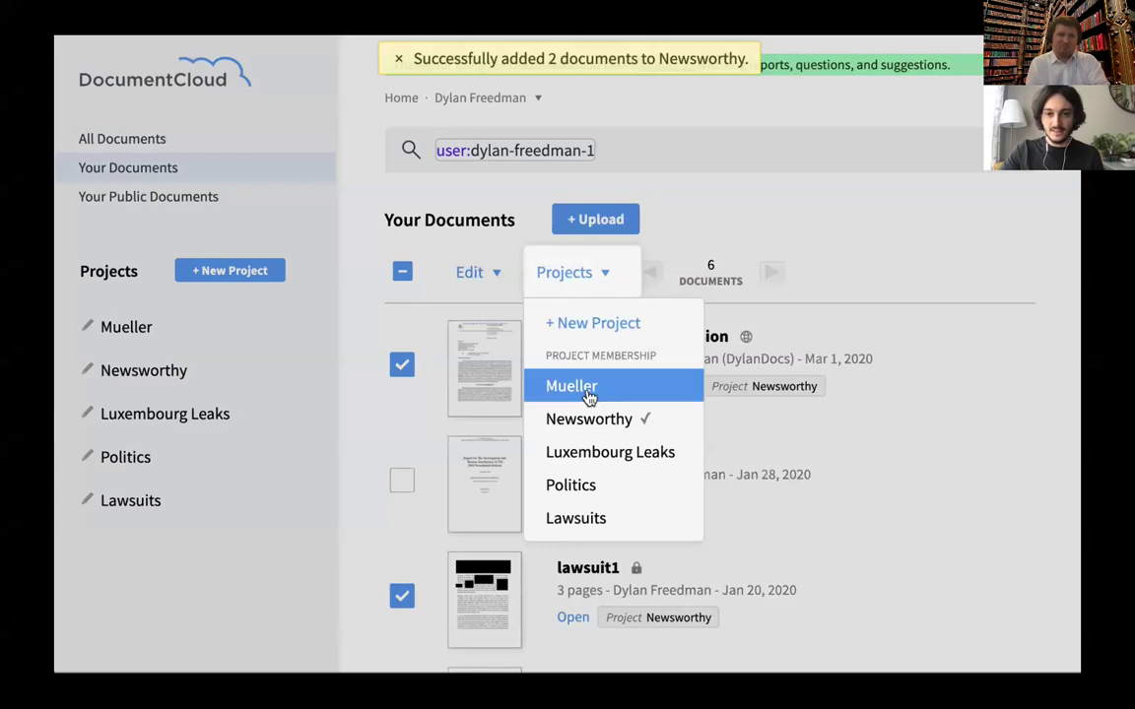
{"action": "left_click", "coordinate": [591, 424]}
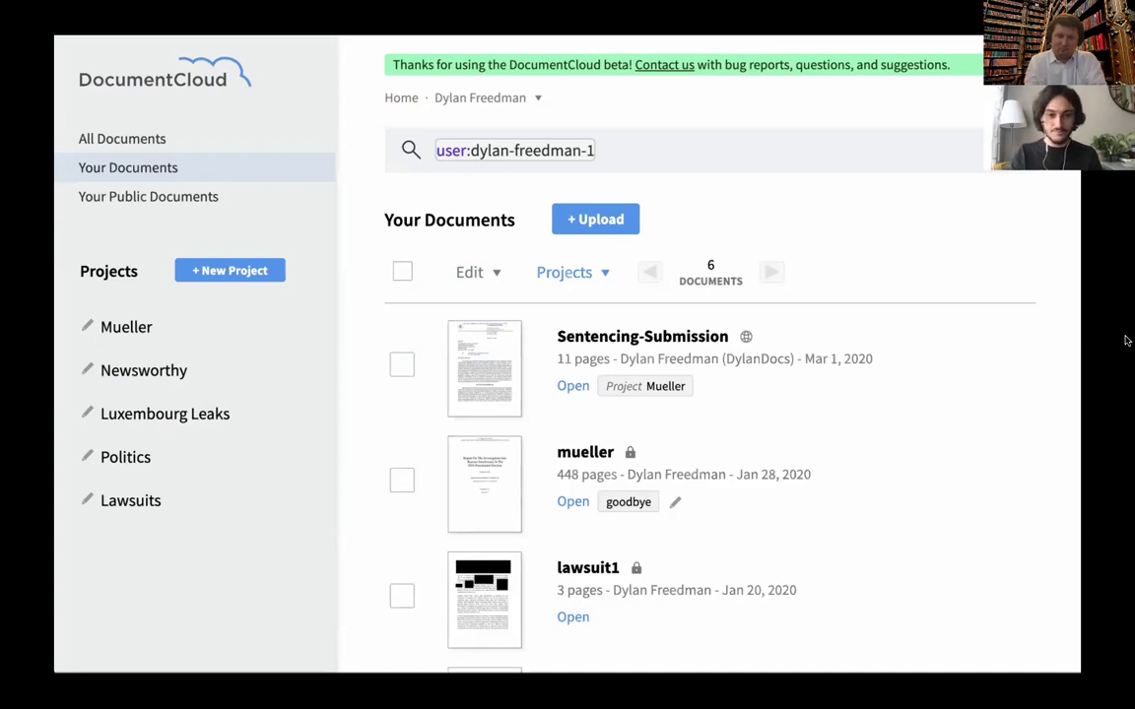
{"action": "key", "text": "alt+Tab"}
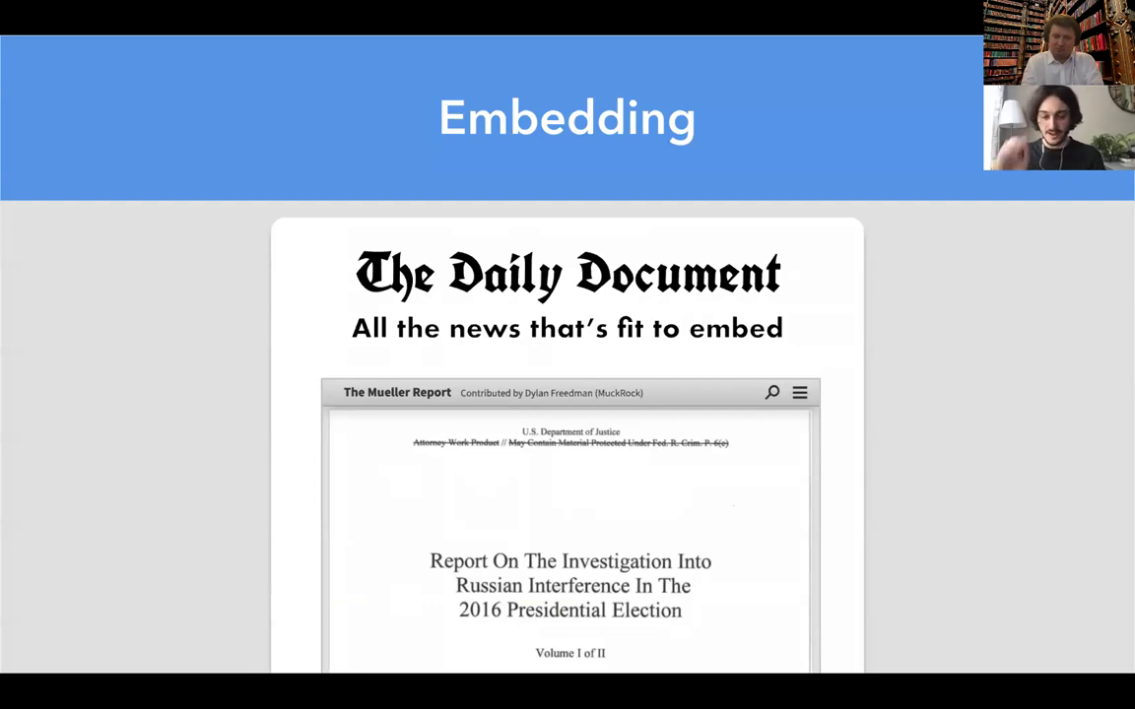
{"action": "key", "text": "Right"}
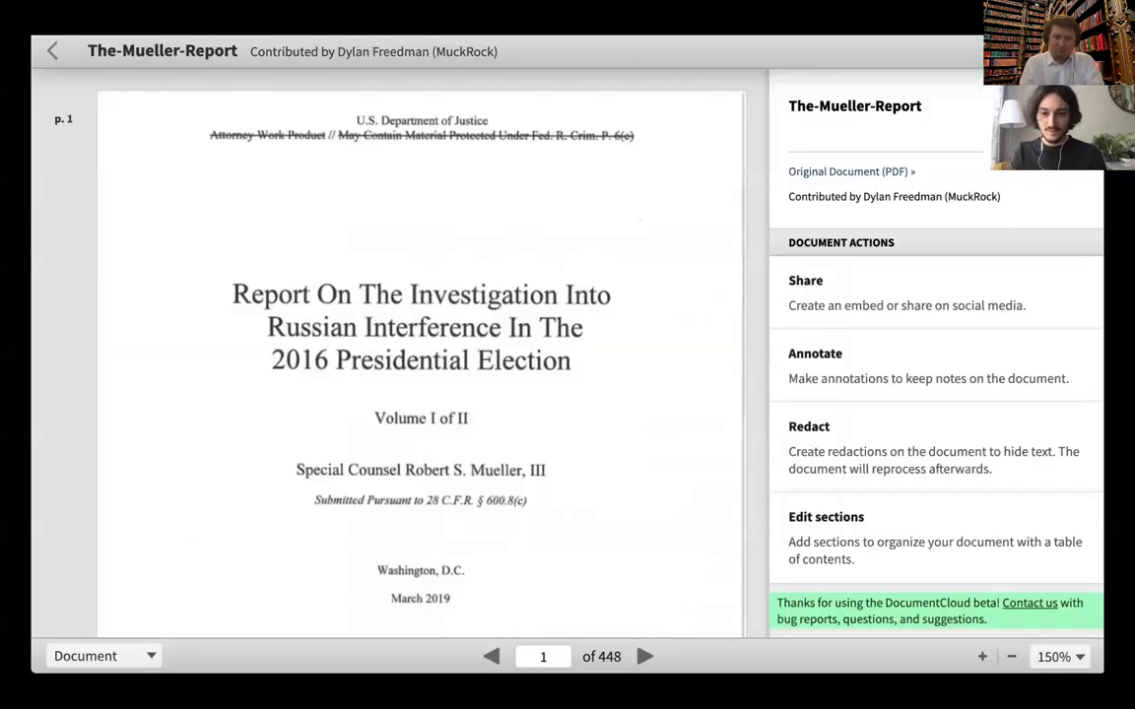
Open the sharing options of The-Mueller-Report and make the document public.
{"action": "left_click", "coordinate": [830, 305]}
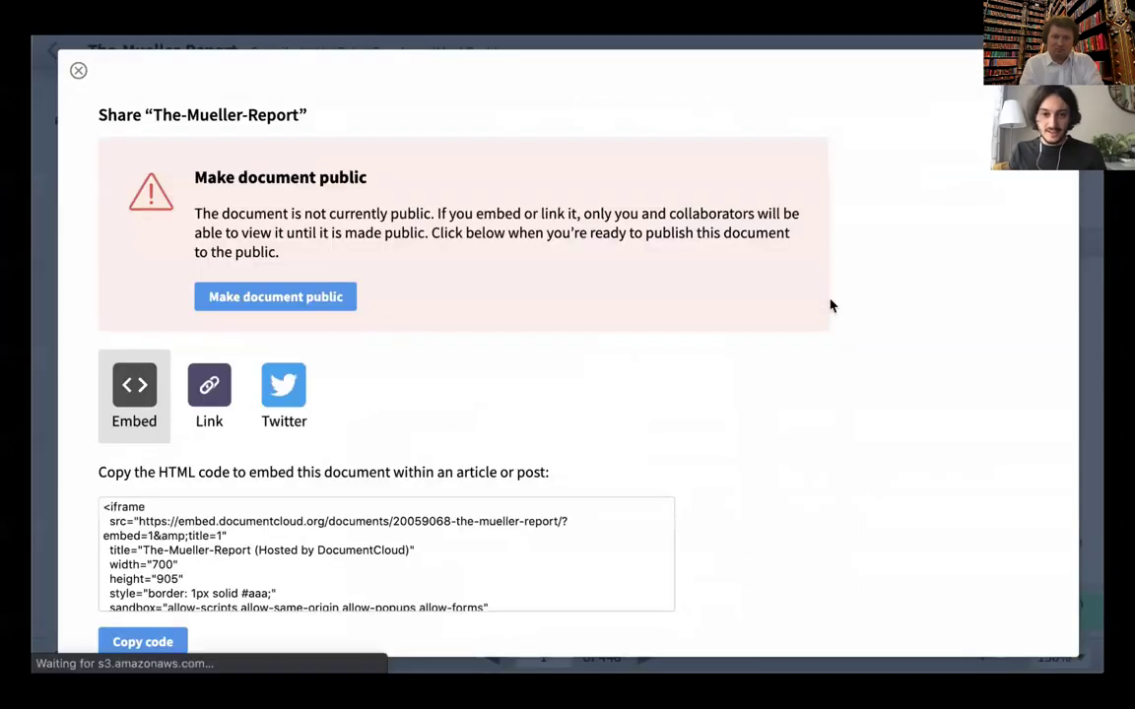
{"action": "left_click", "coordinate": [286, 298]}
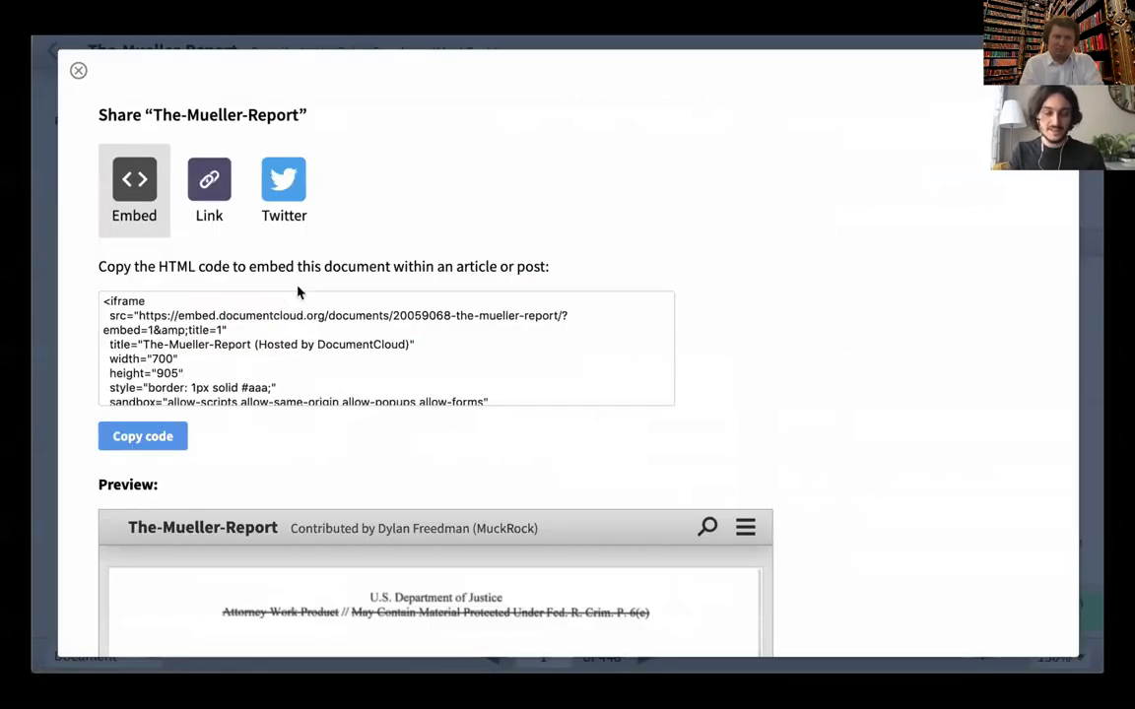
Review the embed code and embed preview of The-Mueller-Report, and switch to the link sharing option.
{"action": "scroll", "coordinate": [993, 318], "scroll_direction": "down", "scroll_amount": 1}
{"action": "scroll", "coordinate": [993, 319], "scroll_direction": "down", "scroll_amount": 6}
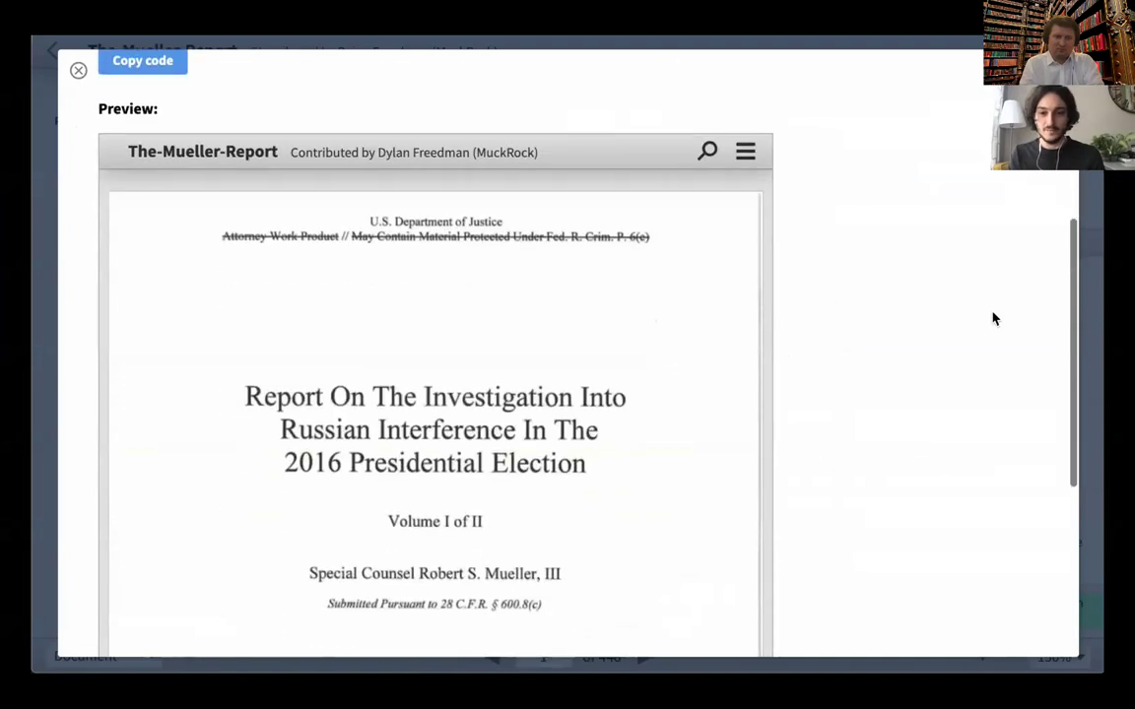
{"action": "scroll", "coordinate": [993, 318], "scroll_direction": "up", "scroll_amount": 7}
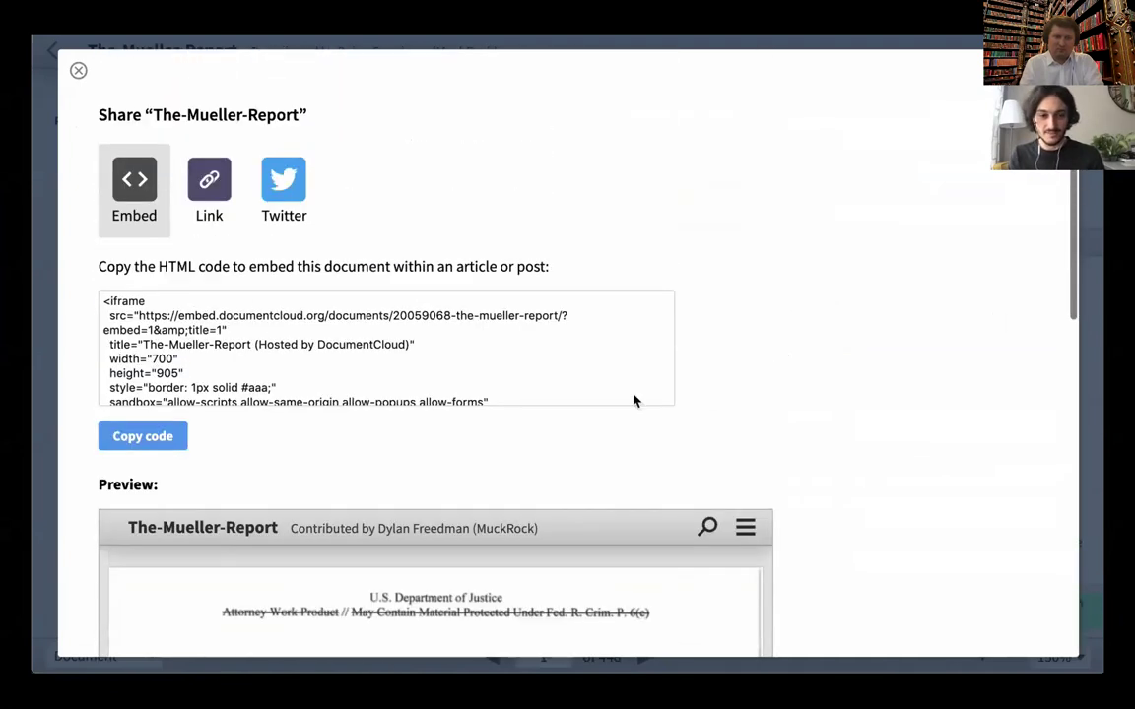
{"action": "left_click", "coordinate": [194, 316]}
{"action": "left_click", "coordinate": [211, 179]}
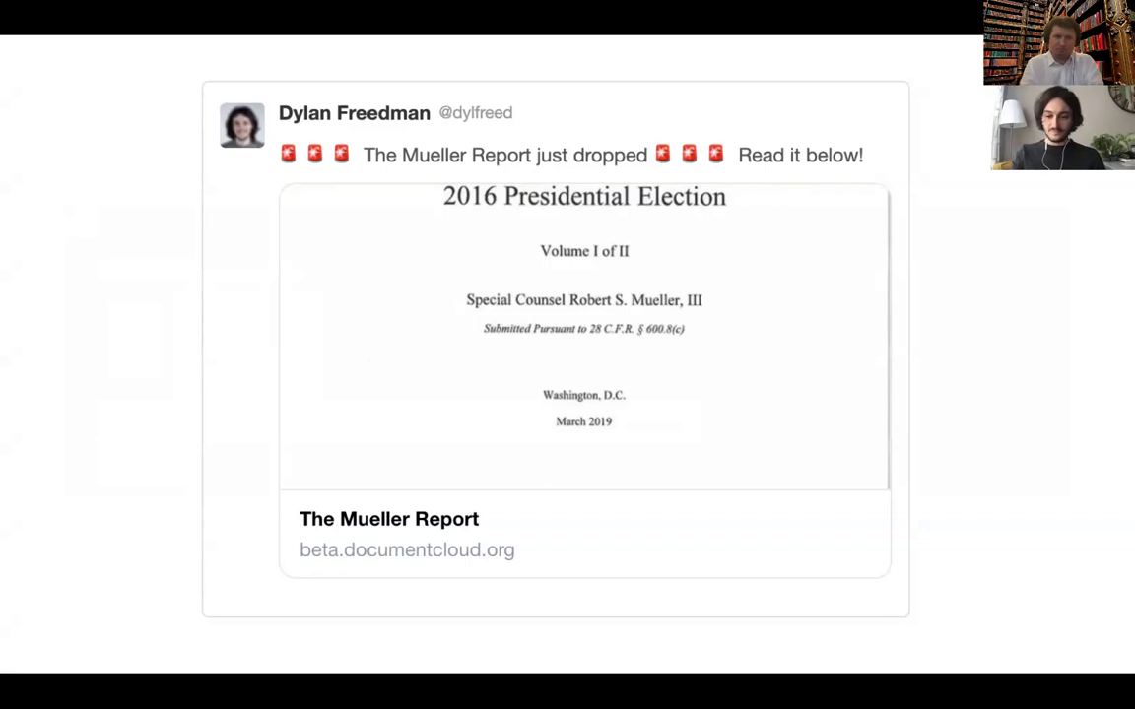
{"action": "key", "text": "Right"}
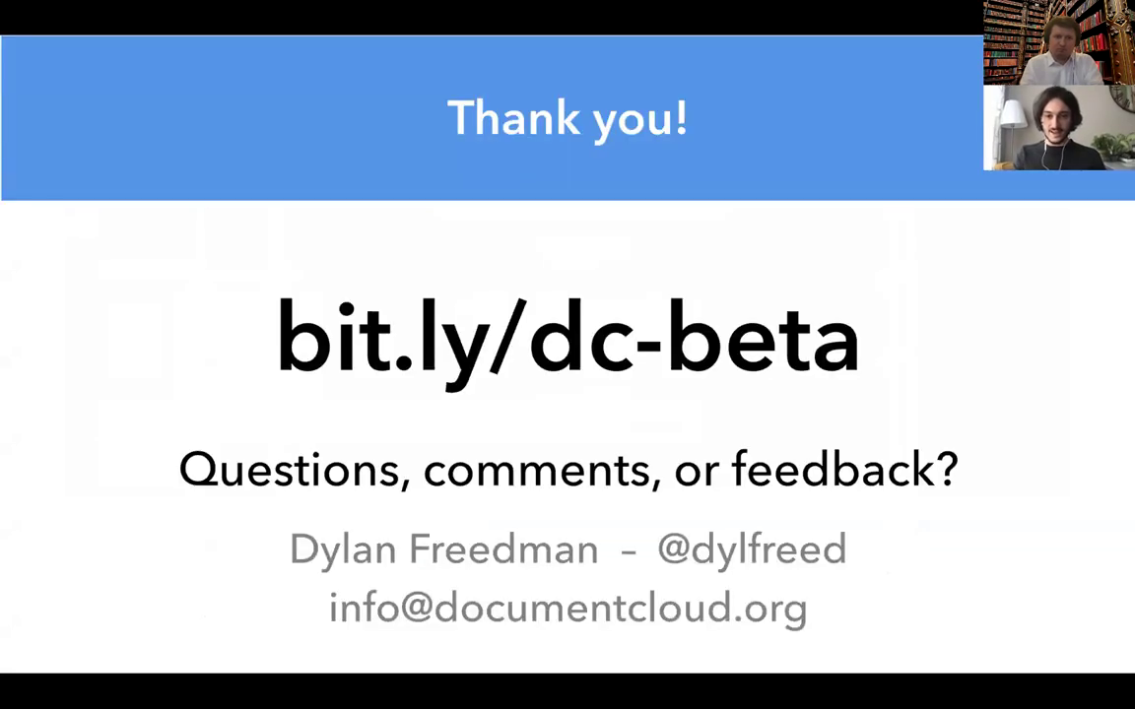
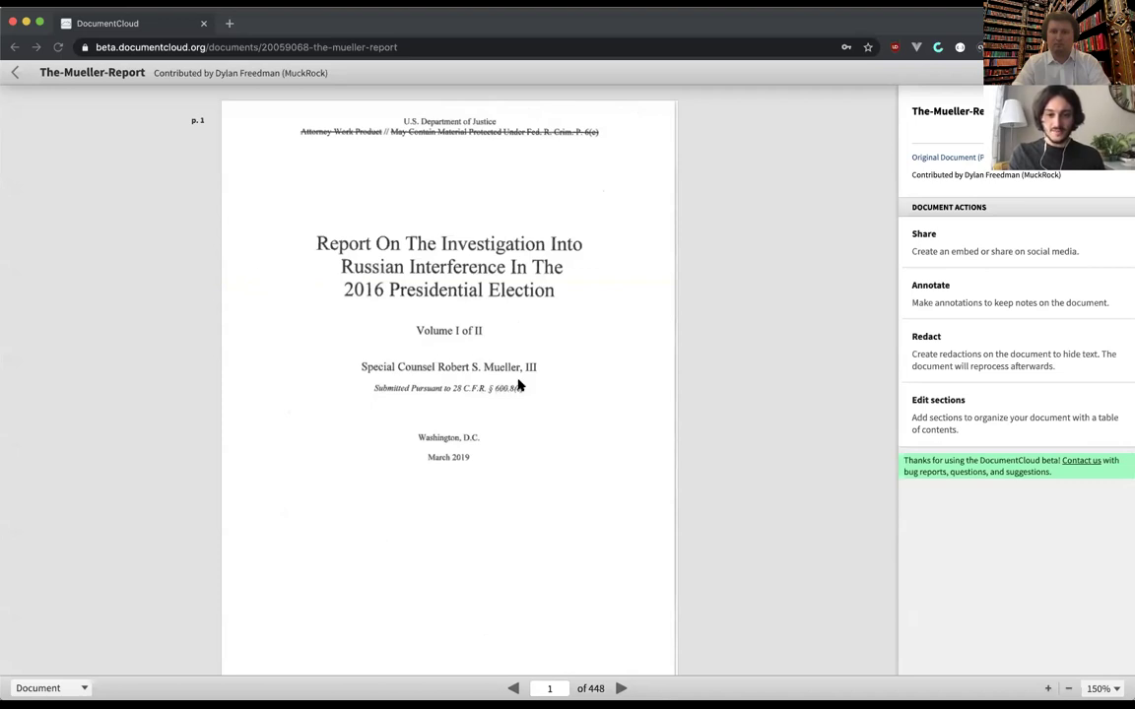
Return to the document list, open the project "My first project" and select all of its documents.
{"action": "left_click", "coordinate": [17, 72]}
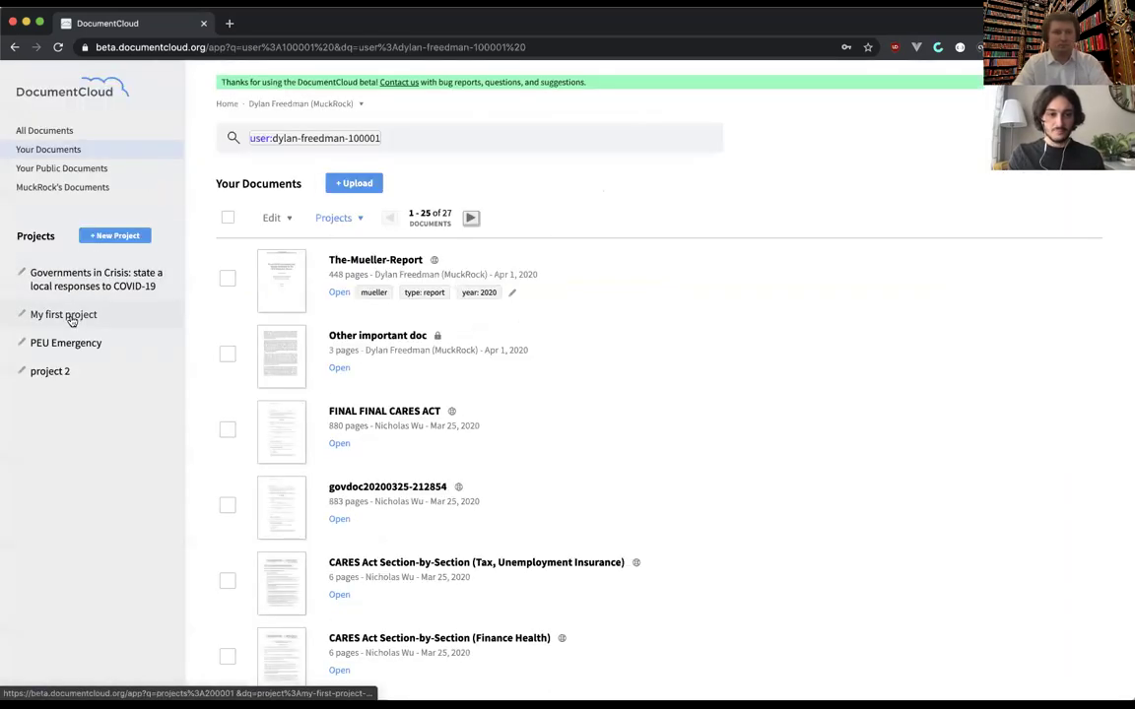
{"action": "left_click", "coordinate": [77, 317]}
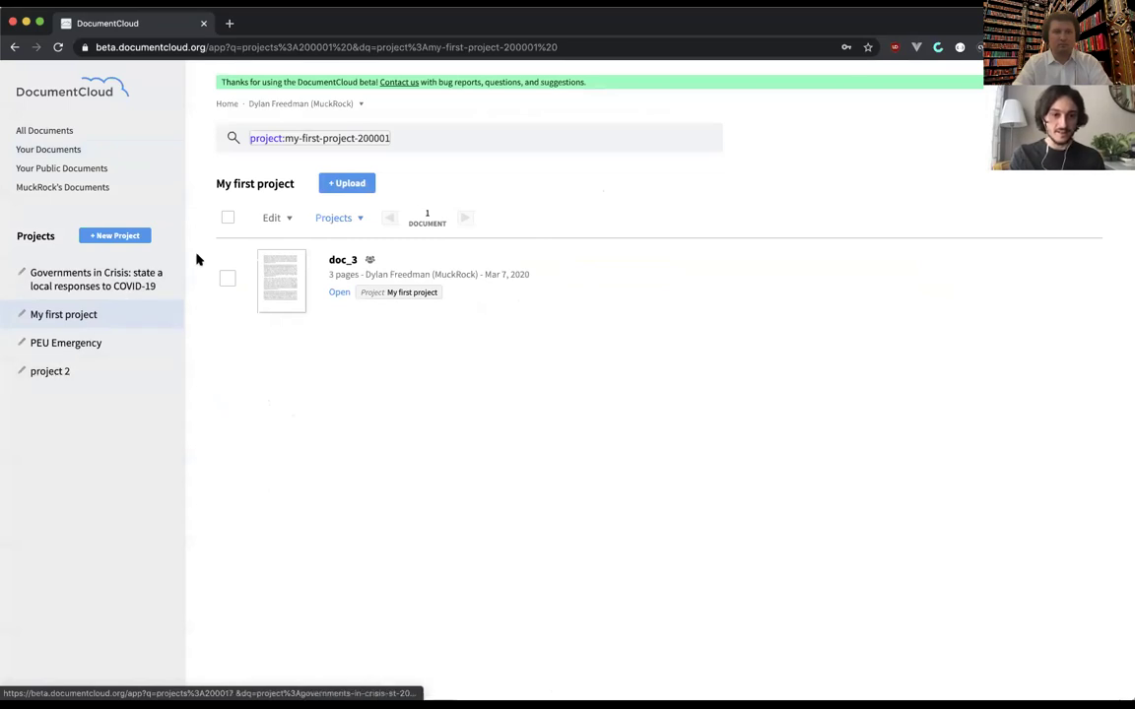
{"action": "left_click", "coordinate": [228, 220]}
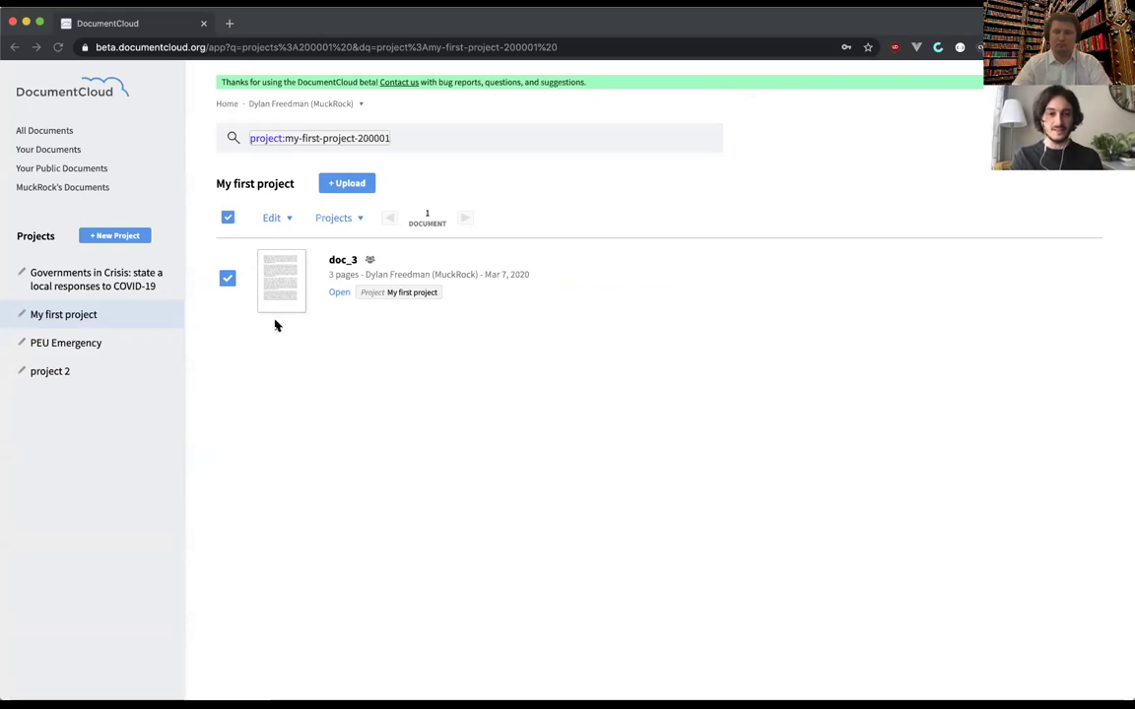
Open the doc_3 document from the project in the document viewer.
{"action": "left_click", "coordinate": [312, 318]}
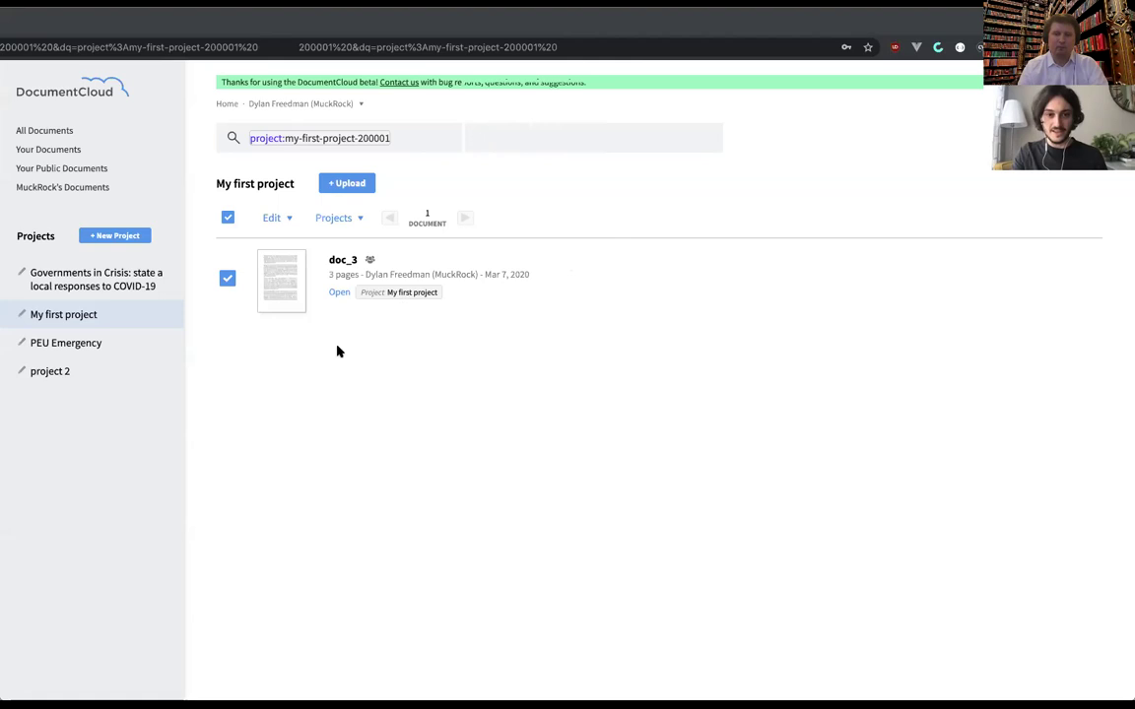
{"action": "left_click", "coordinate": [288, 270]}
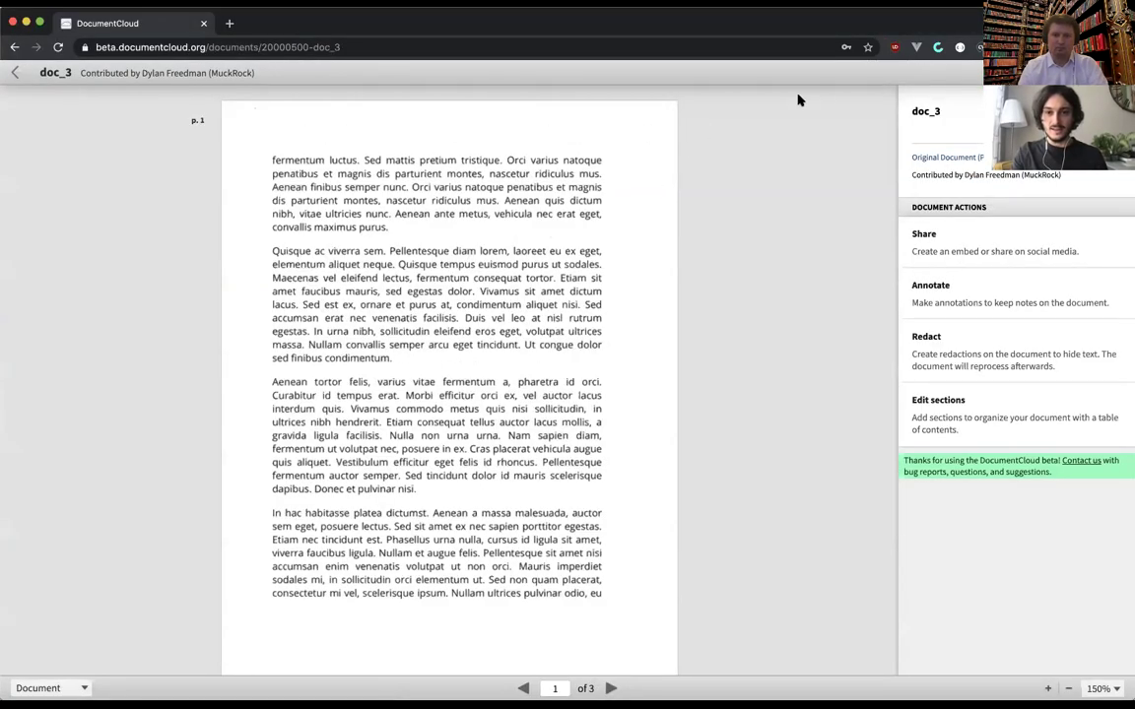
Draft a private note over the start of doc_3's first paragraph with the description "Hello <a href="#">test</a>", and discard it.
{"action": "left_click", "coordinate": [938, 288]}
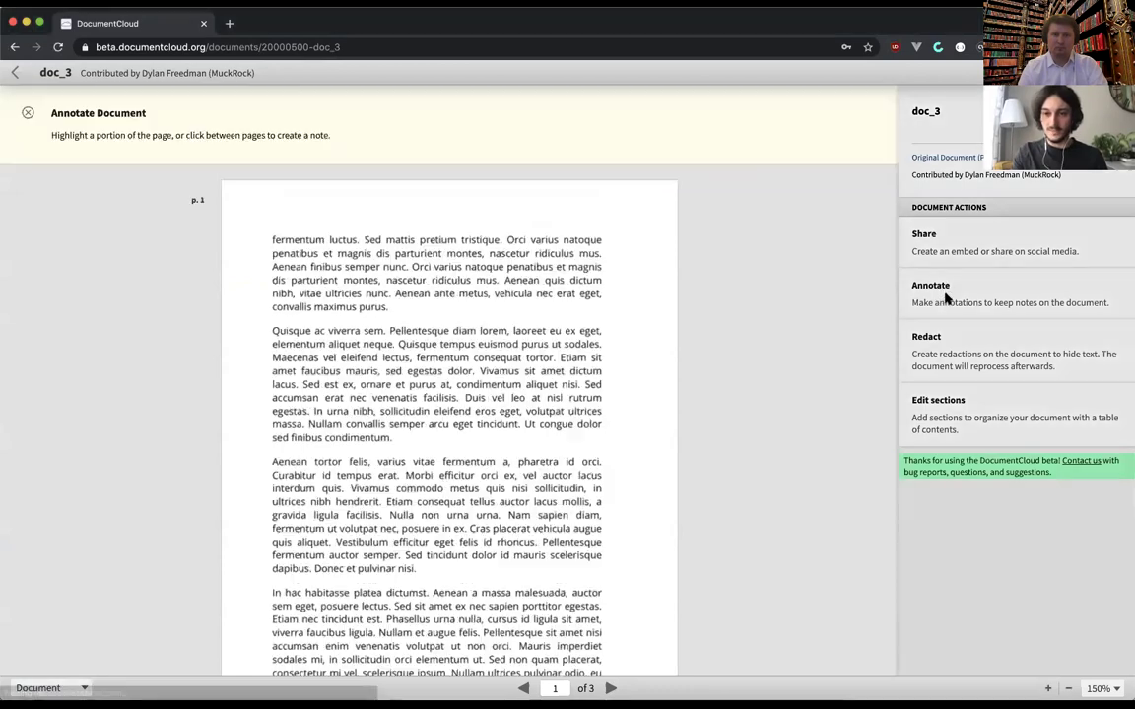
{"action": "mouse_move", "coordinate": [258, 221]}
{"action": "left_mouse_down"}
{"action": "mouse_move", "coordinate": [398, 291]}
{"action": "mouse_move", "coordinate": [434, 331]}
{"action": "left_mouse_up"}
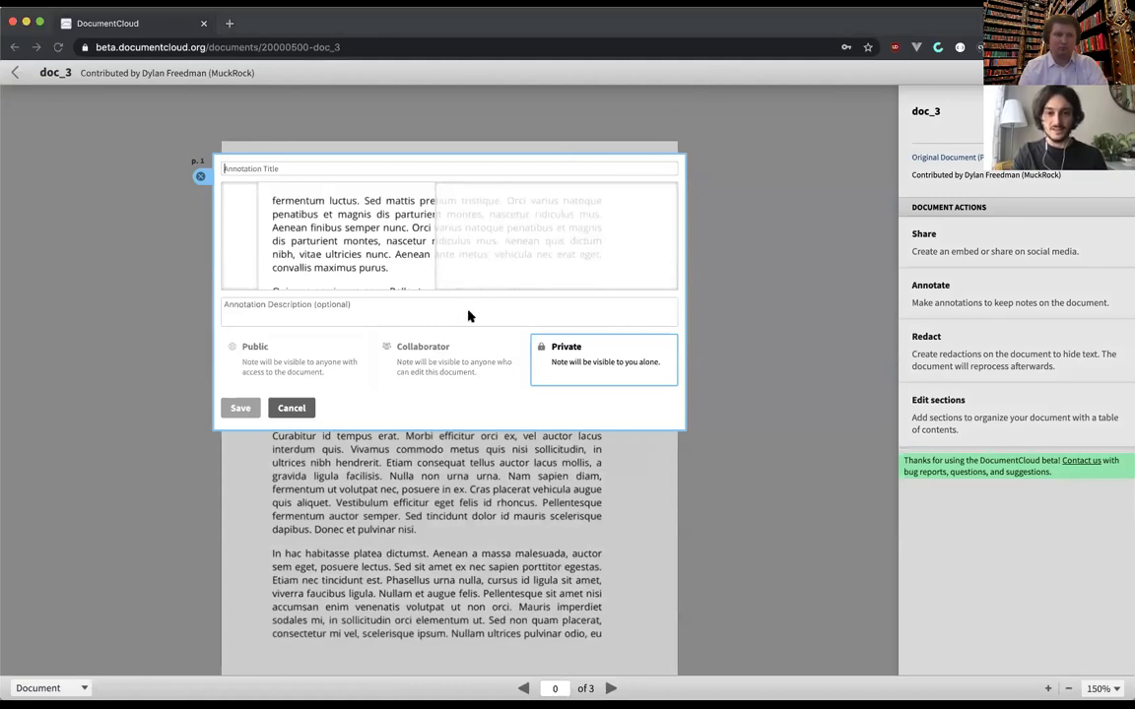
{"action": "left_click", "coordinate": [512, 317]}
{"action": "type", "text": "Hello <a href=\"#\">test</a>"}
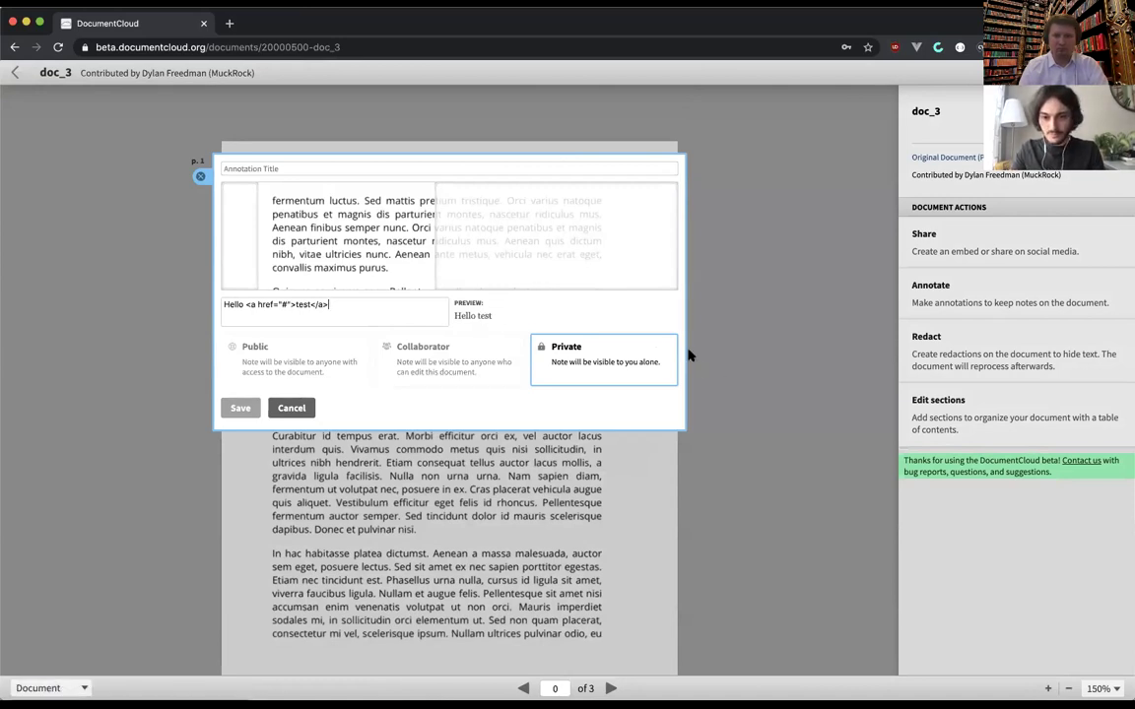
{"action": "left_click_drag", "start_coordinate": [242, 305], "coordinate": [347, 303]}
{"action": "left_click", "coordinate": [360, 306]}
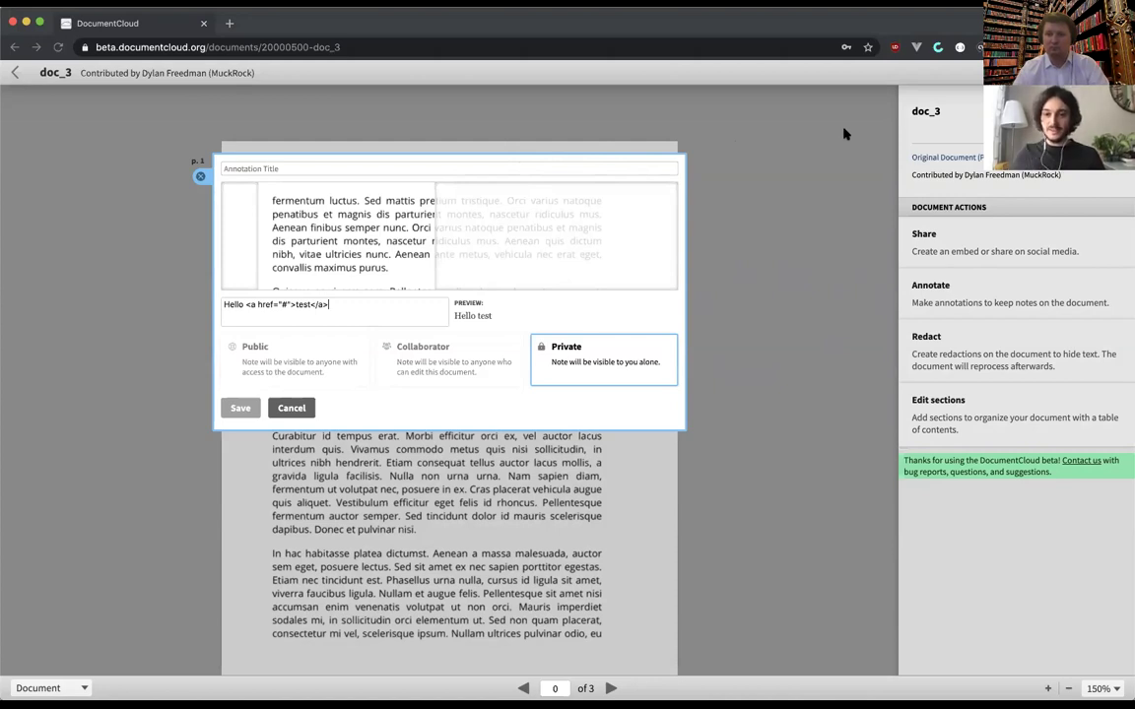
{"action": "left_click", "coordinate": [200, 177]}
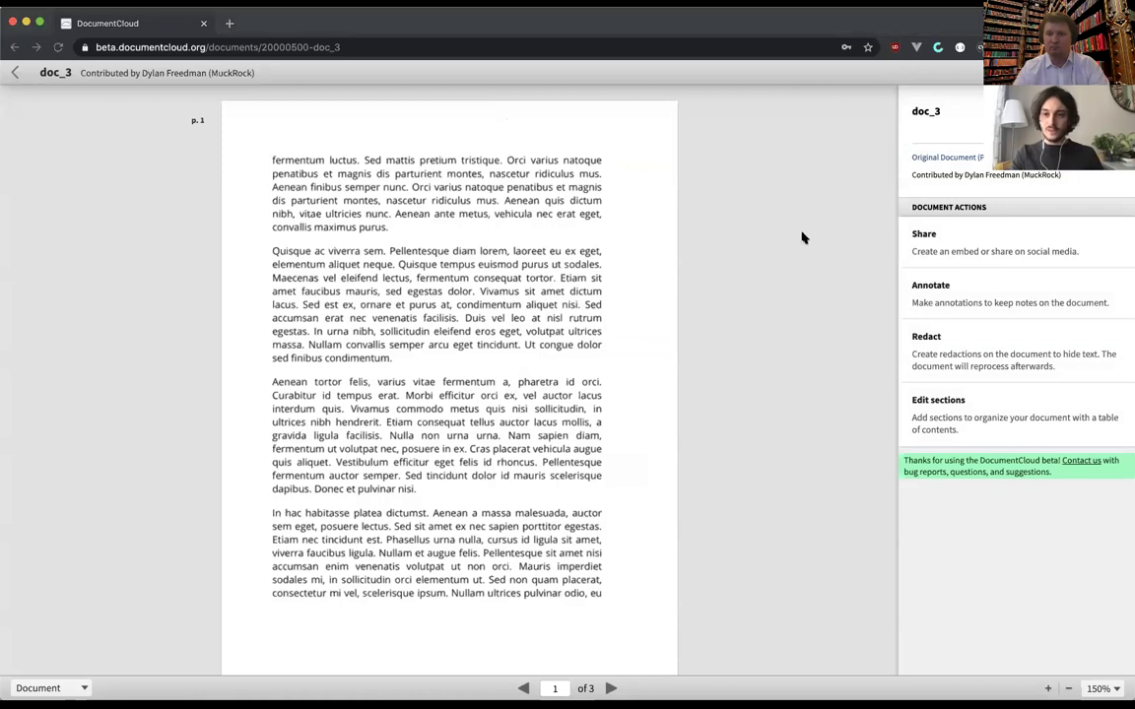
Start another annotation spanning the full width of the first three text lines on page 1, and discard it.
{"action": "left_click", "coordinate": [936, 287]}
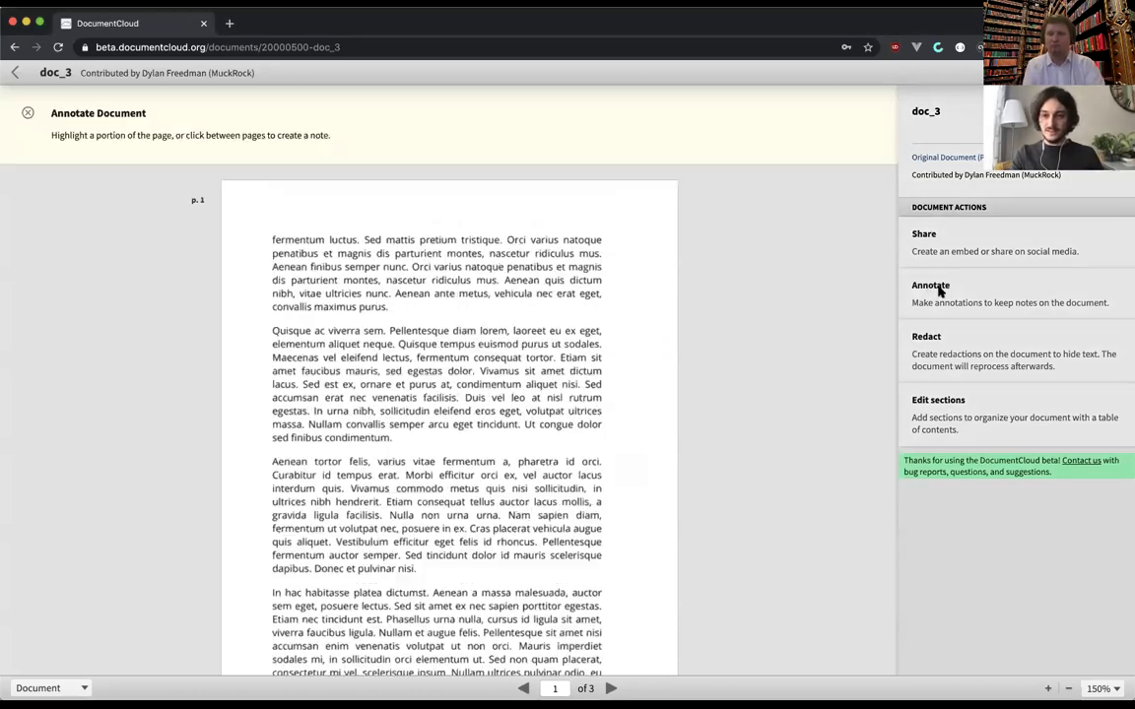
{"action": "mouse_move", "coordinate": [261, 228]}
{"action": "left_mouse_down"}
{"action": "mouse_move", "coordinate": [506, 245]}
{"action": "mouse_move", "coordinate": [608, 306]}
{"action": "mouse_move", "coordinate": [608, 319]}
{"action": "mouse_move", "coordinate": [497, 261]}
{"action": "mouse_move", "coordinate": [503, 246]}
{"action": "left_mouse_up"}
{"action": "mouse_move", "coordinate": [595, 273]}
{"action": "left_mouse_down"}
{"action": "mouse_move", "coordinate": [595, 307]}
{"action": "mouse_move", "coordinate": [608, 244]}
{"action": "mouse_move", "coordinate": [608, 258]}
{"action": "mouse_move", "coordinate": [408, 278]}
{"action": "mouse_move", "coordinate": [507, 253]}
{"action": "mouse_move", "coordinate": [602, 258]}
{"action": "mouse_move", "coordinate": [409, 278]}
{"action": "mouse_move", "coordinate": [590, 245]}
{"action": "mouse_move", "coordinate": [605, 261]}
{"action": "mouse_move", "coordinate": [386, 268]}
{"action": "mouse_move", "coordinate": [413, 277]}
{"action": "mouse_move", "coordinate": [395, 222]}
{"action": "mouse_move", "coordinate": [418, 273]}
{"action": "mouse_move", "coordinate": [611, 279]}
{"action": "left_mouse_up"}
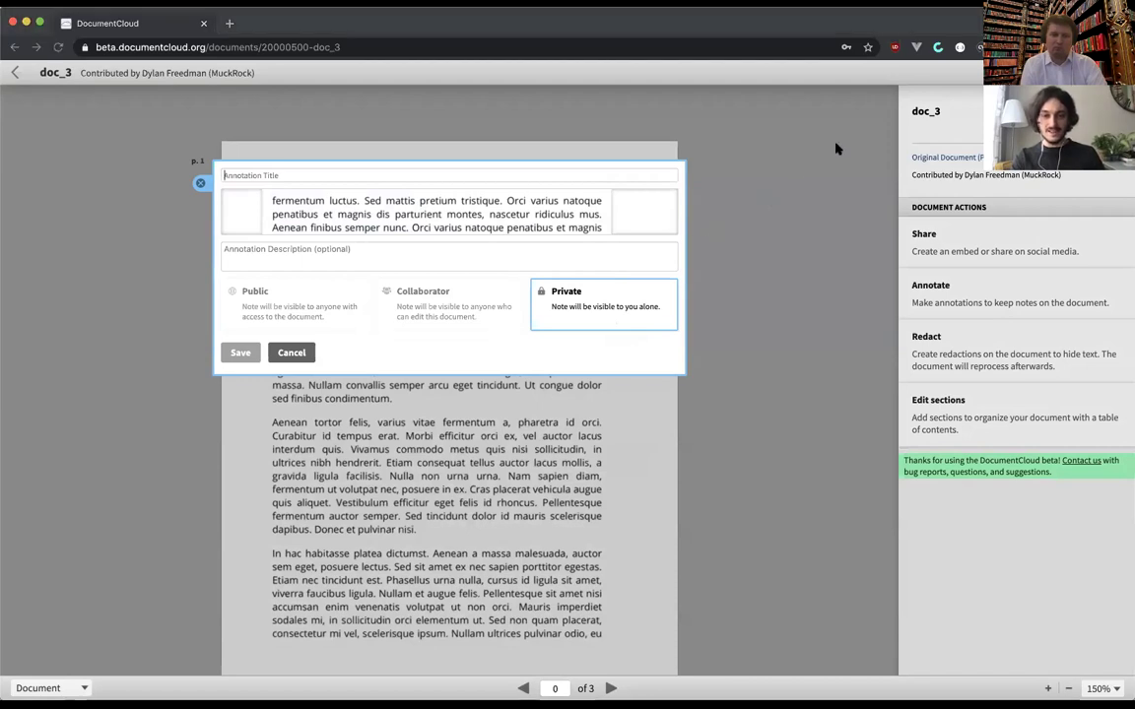
{"action": "left_click", "coordinate": [453, 157]}
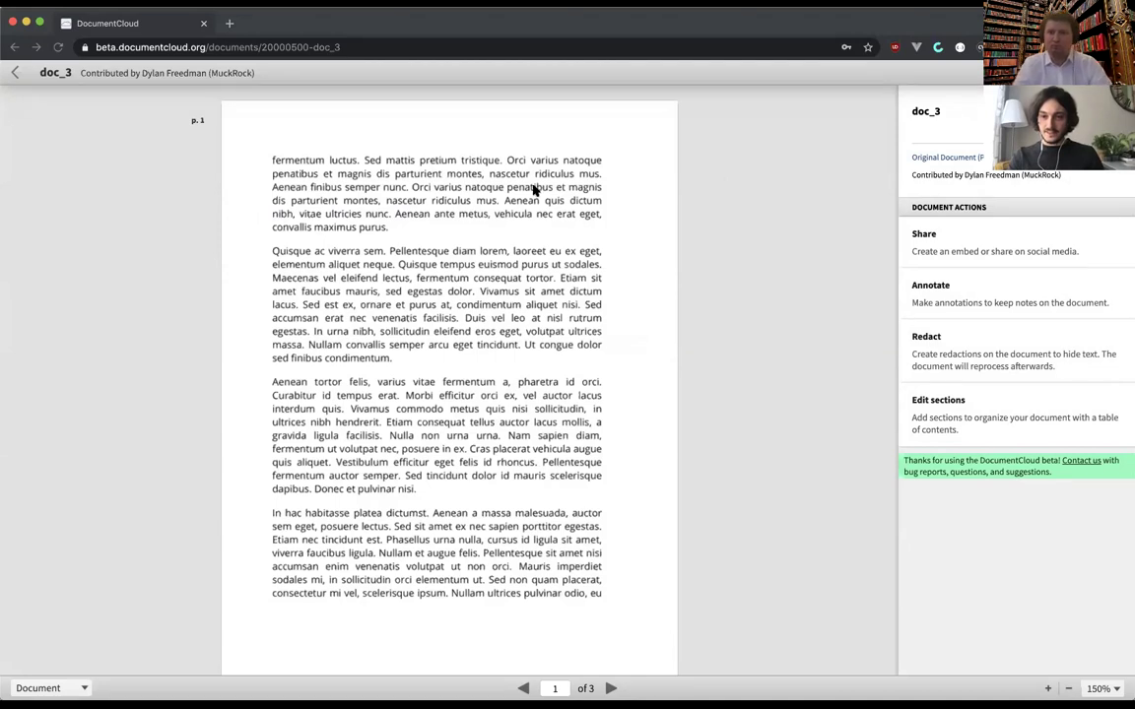
{"action": "left_click", "coordinate": [498, 177]}
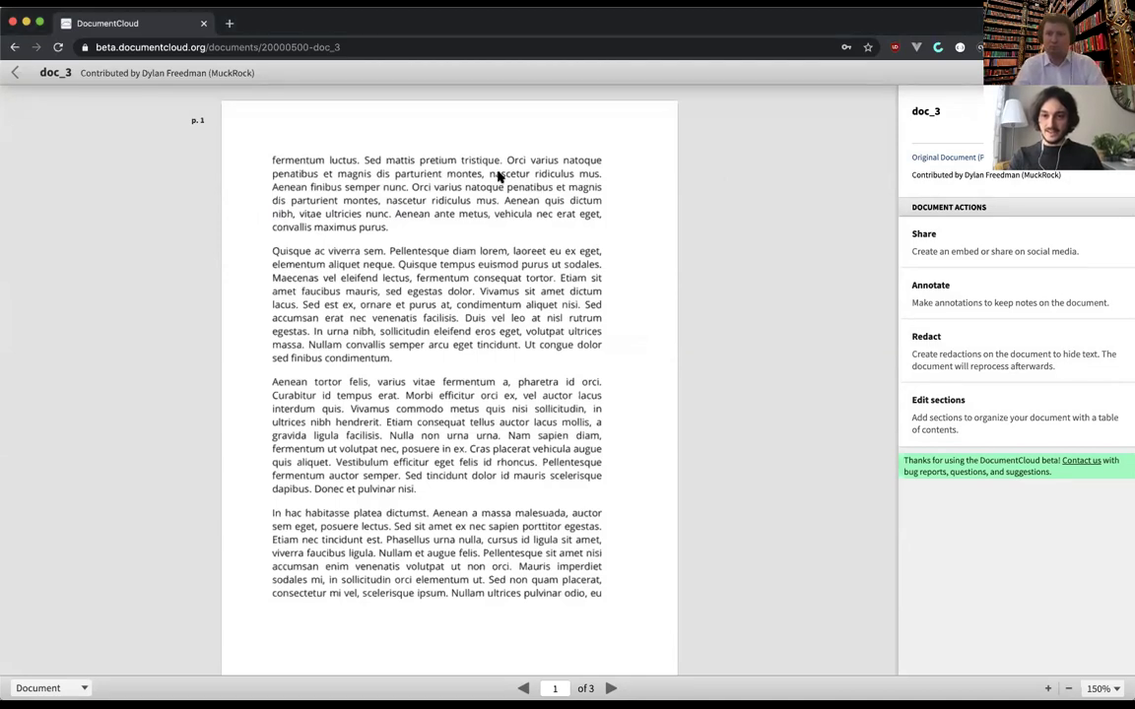
Return to the document list and open the collaborator management of the project "My first project".
{"action": "left_click", "coordinate": [15, 73]}
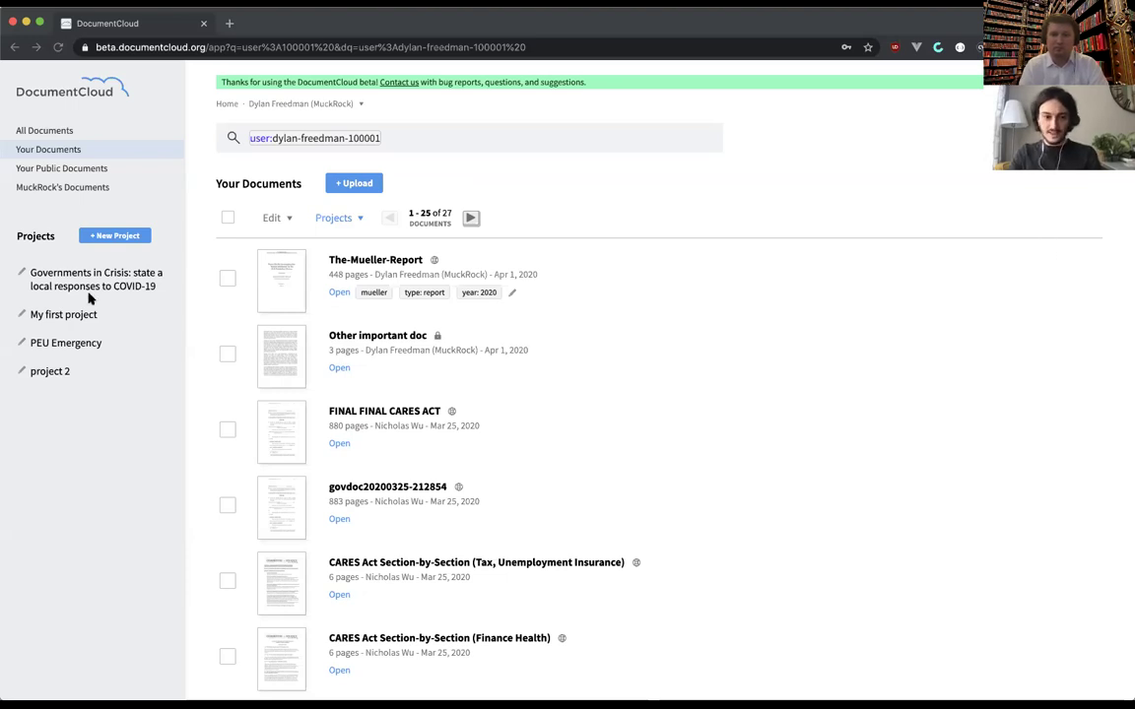
{"action": "left_click", "coordinate": [20, 315]}
{"action": "left_click", "coordinate": [19, 314]}
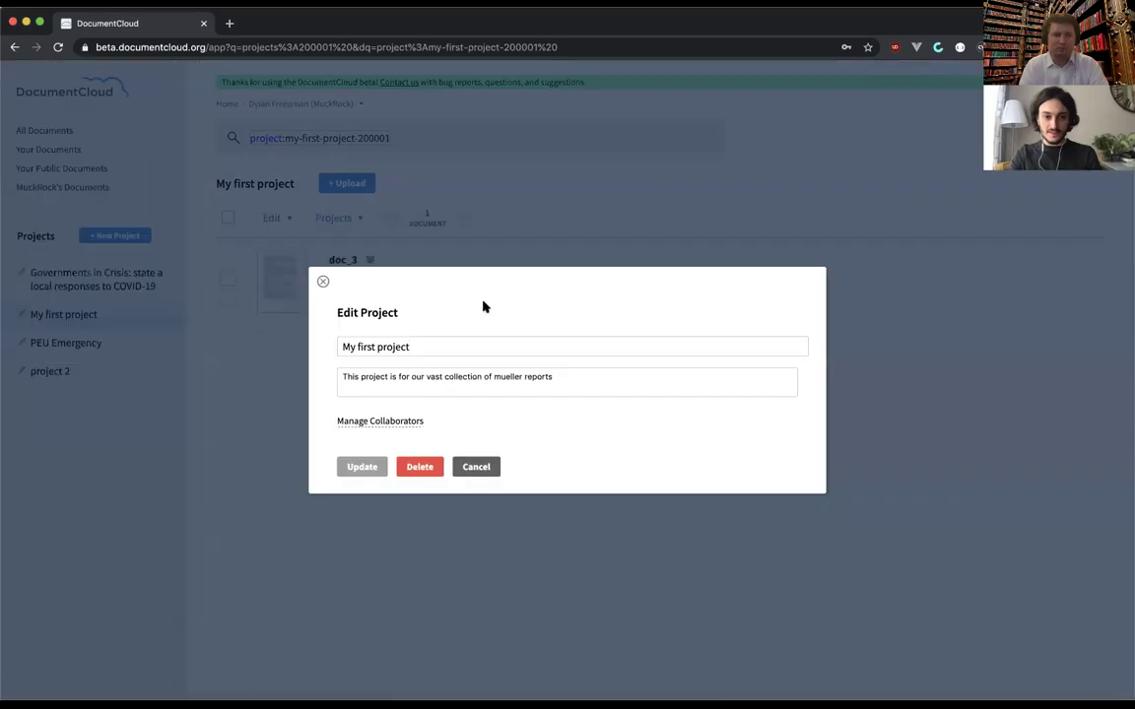
{"action": "left_click", "coordinate": [410, 421]}
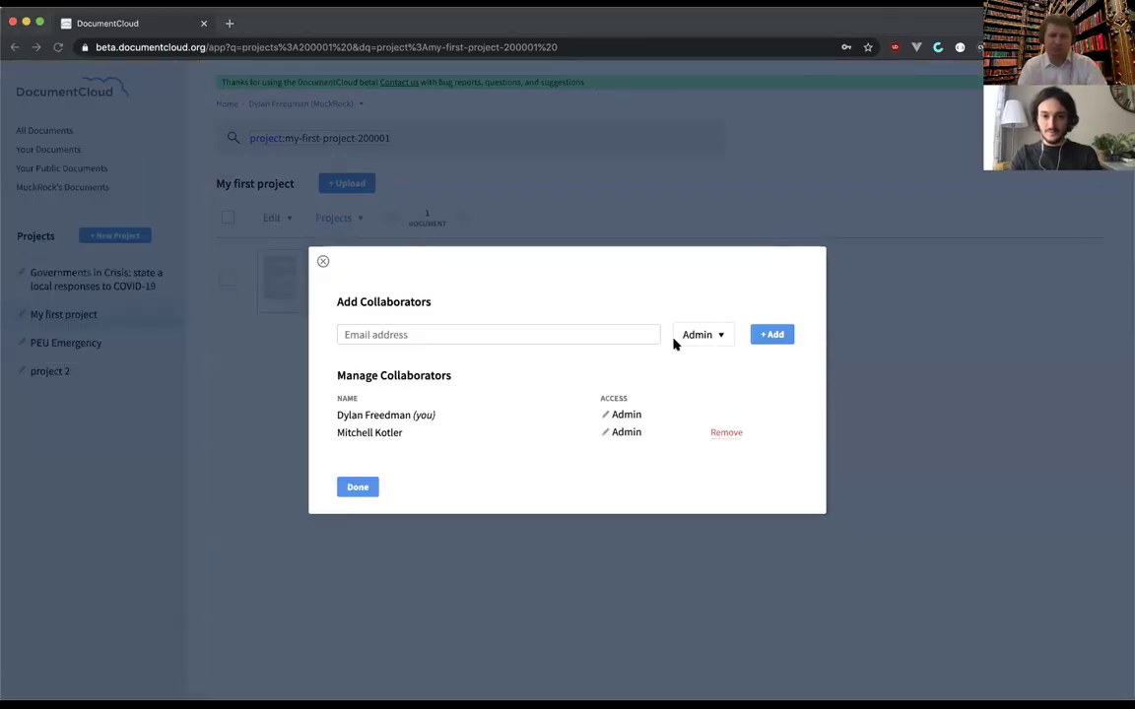
Set the access level for a new collaborator to View, and close the collaborator management without adding anyone.
{"action": "left_click", "coordinate": [709, 334]}
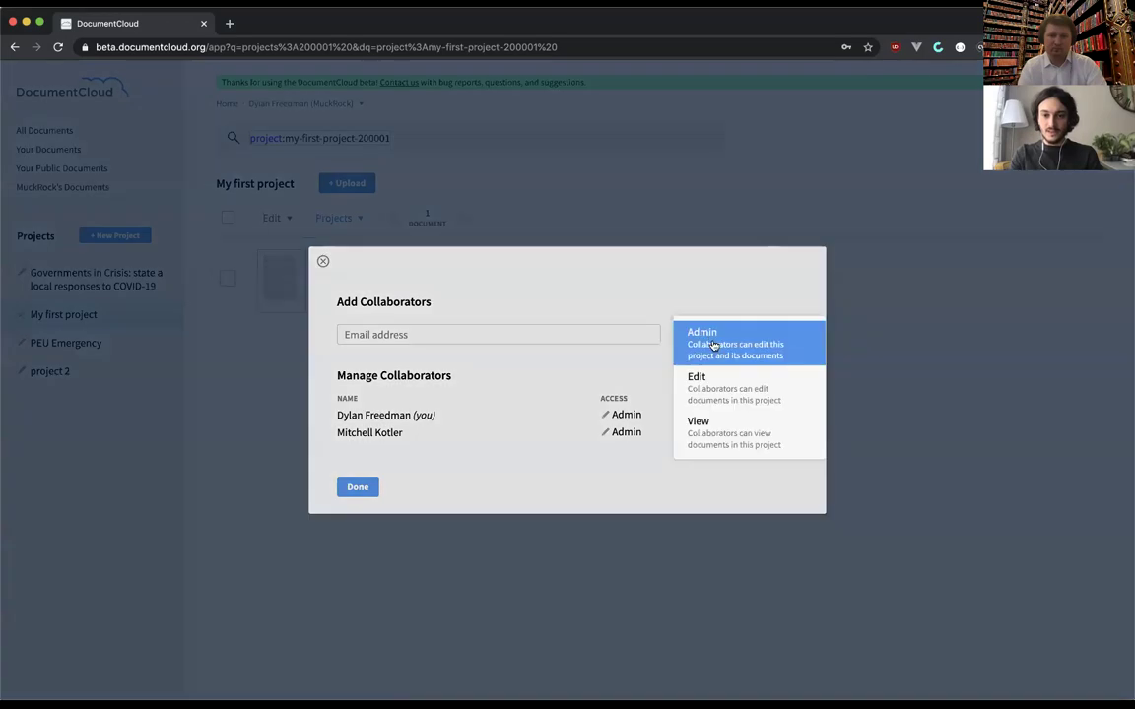
{"action": "left_click", "coordinate": [758, 447]}
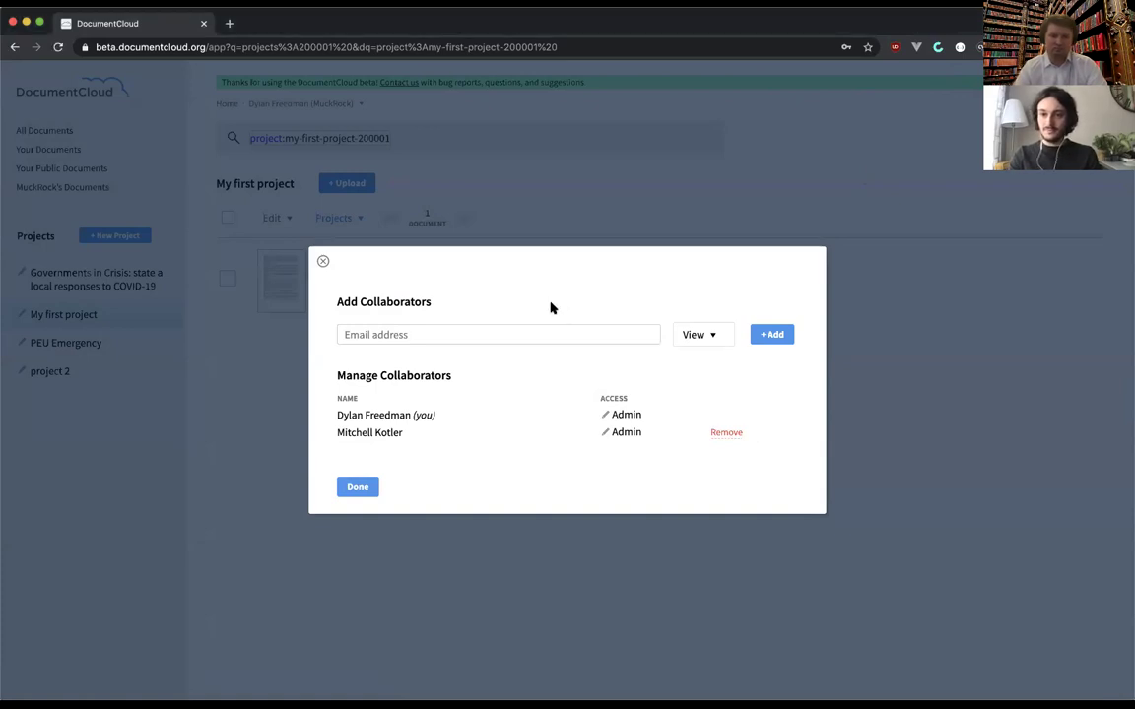
{"action": "left_click", "coordinate": [368, 489]}
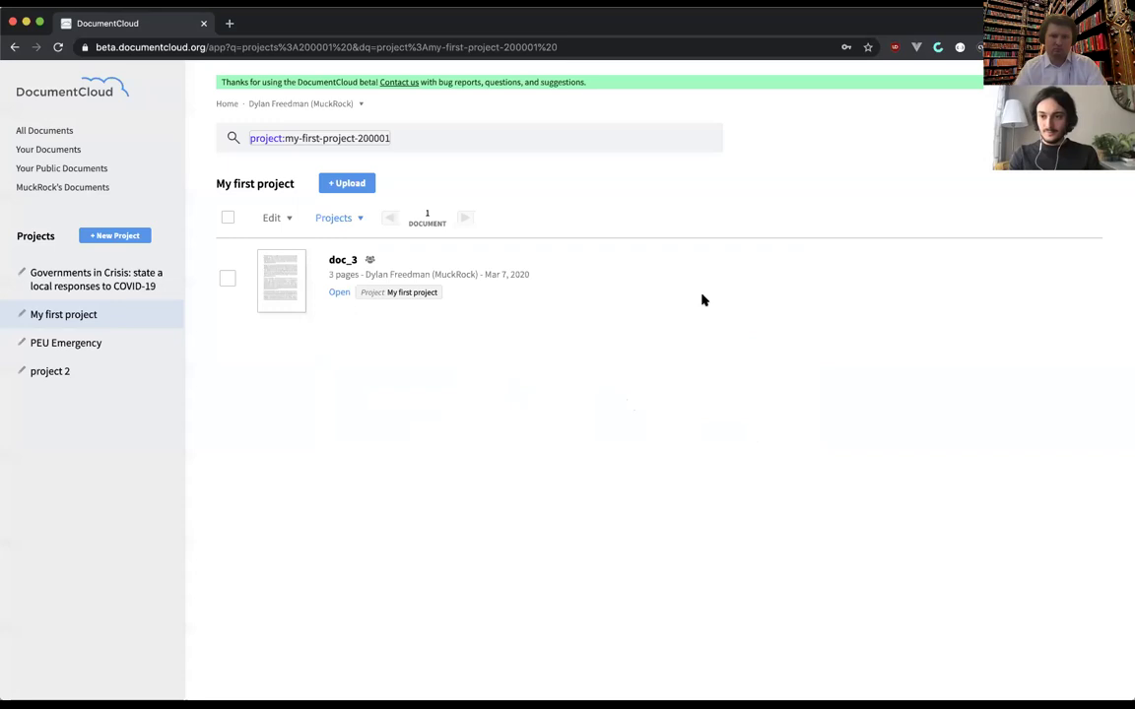